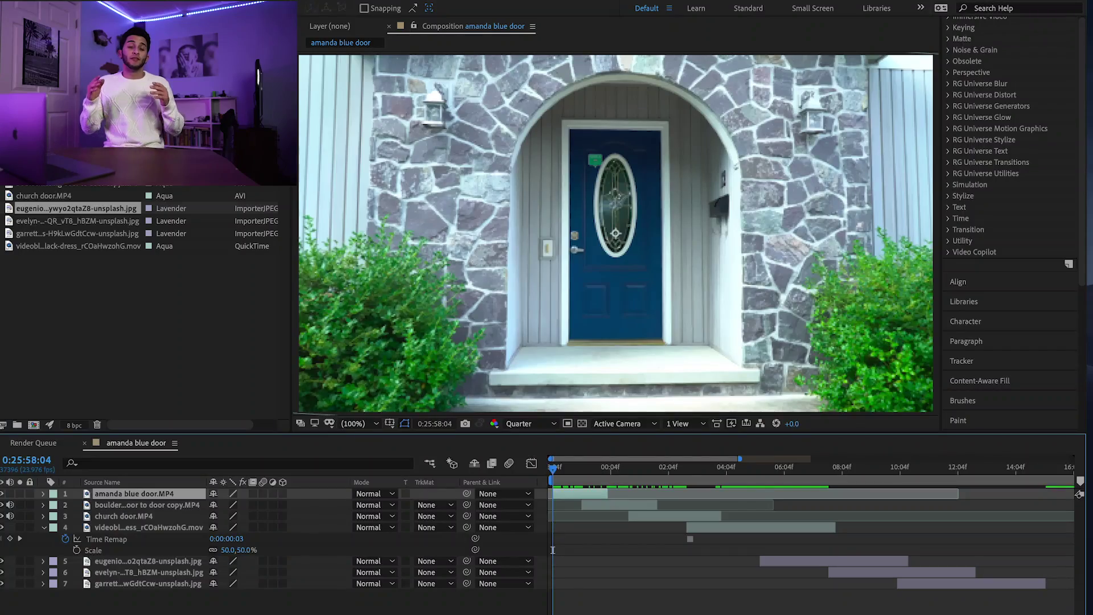
# Set the preview to Full resolution and draw a rectangular mask around the blue door.
pyautogui.click(521, 453)
pyautogui.scroll(5, 572, 344)
pyautogui.scroll(-5, 580, 345)
pyautogui.scroll(5, 706, 328)
pyautogui.scroll(-5, 705, 326)
pyautogui.scroll(5, 709, 226)
pyautogui.scroll(-5, 712, 228)
pyautogui.scroll(6, 611, 228)
pyautogui.scroll(-5, 610, 228)
pyautogui.scroll(5, 639, 227)
pyautogui.click(734, 311)
pyautogui.scroll(-5, 729, 318)
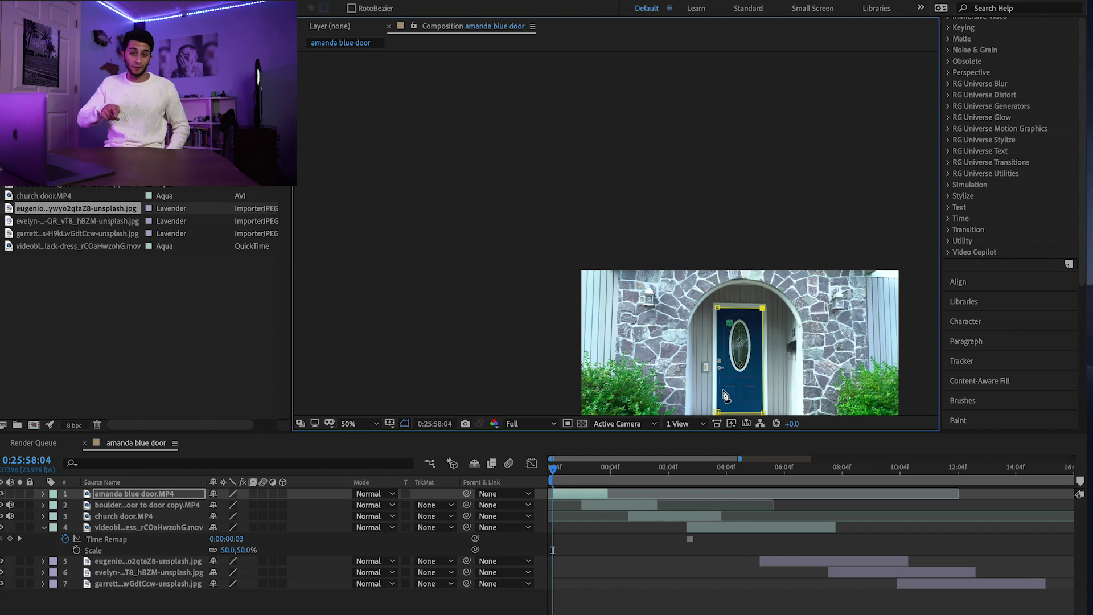
pyautogui.click(717, 309)
# Turn off the door mask's cutout and fit the whole shot in the viewer.
pyautogui.press('m')
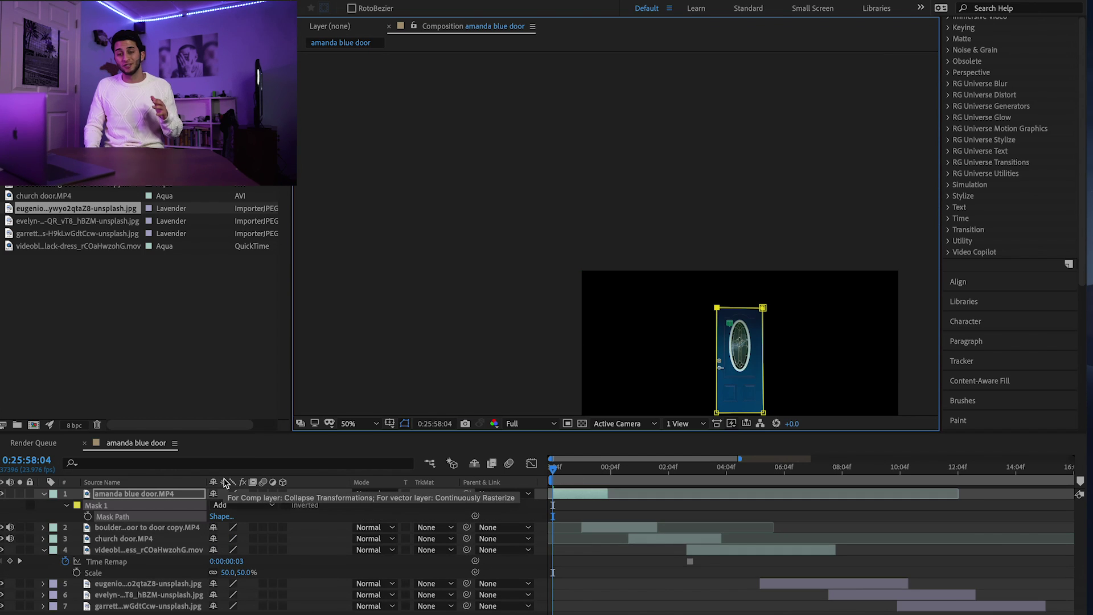
pyautogui.click(239, 505)
pyautogui.click(234, 517)
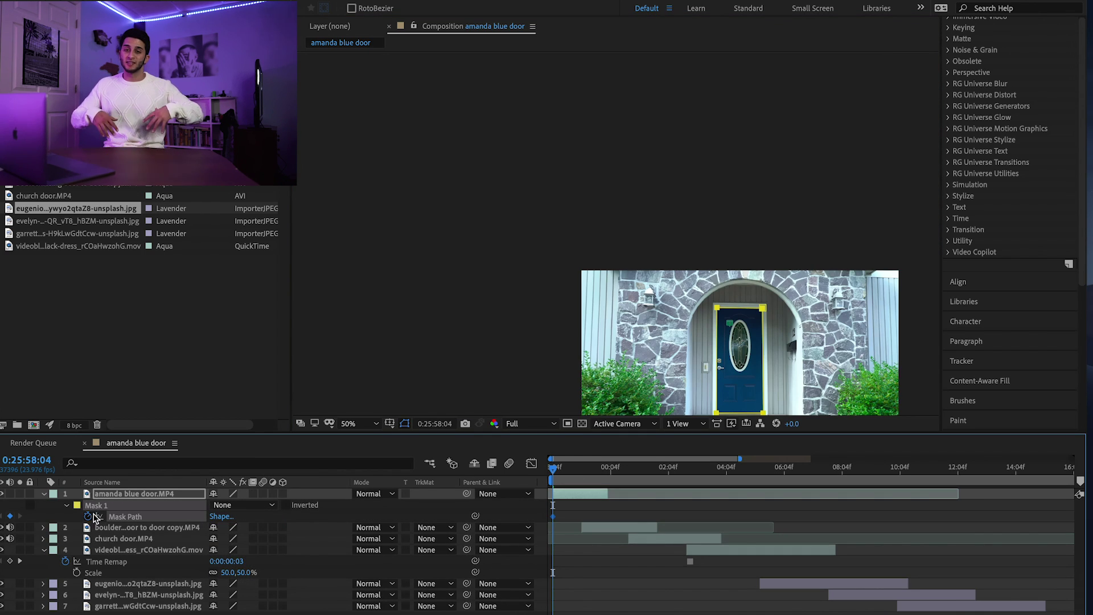
pyautogui.click(362, 424)
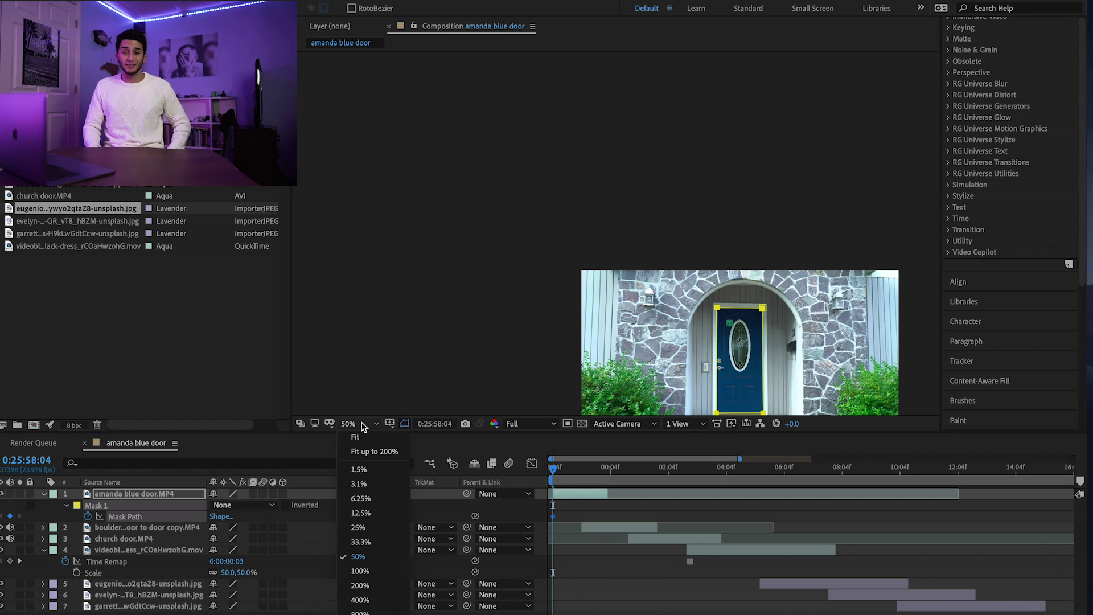
pyautogui.click(370, 438)
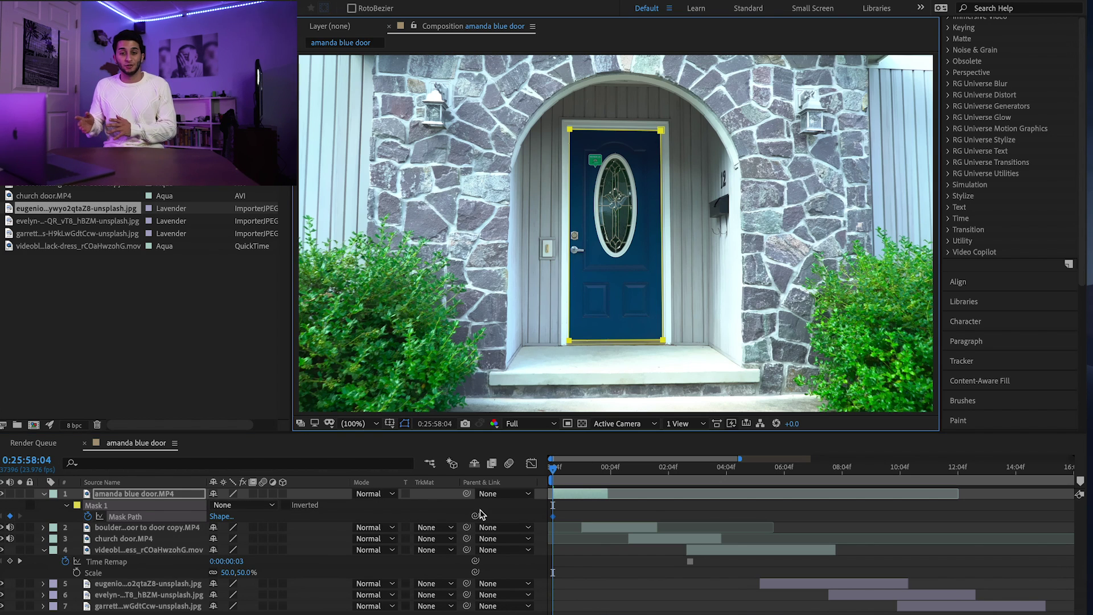
# Ten frames later, shift the mask so its path keyframe follows the door.
pyautogui.press('space')
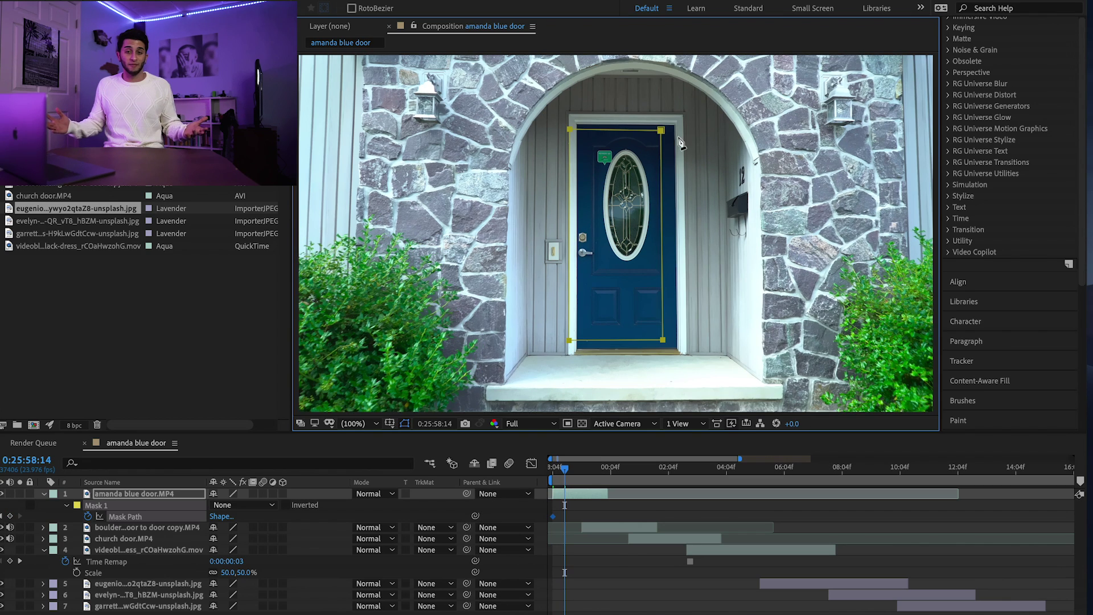
pyautogui.moveTo(666, 344); pyautogui.dragTo(678, 352)
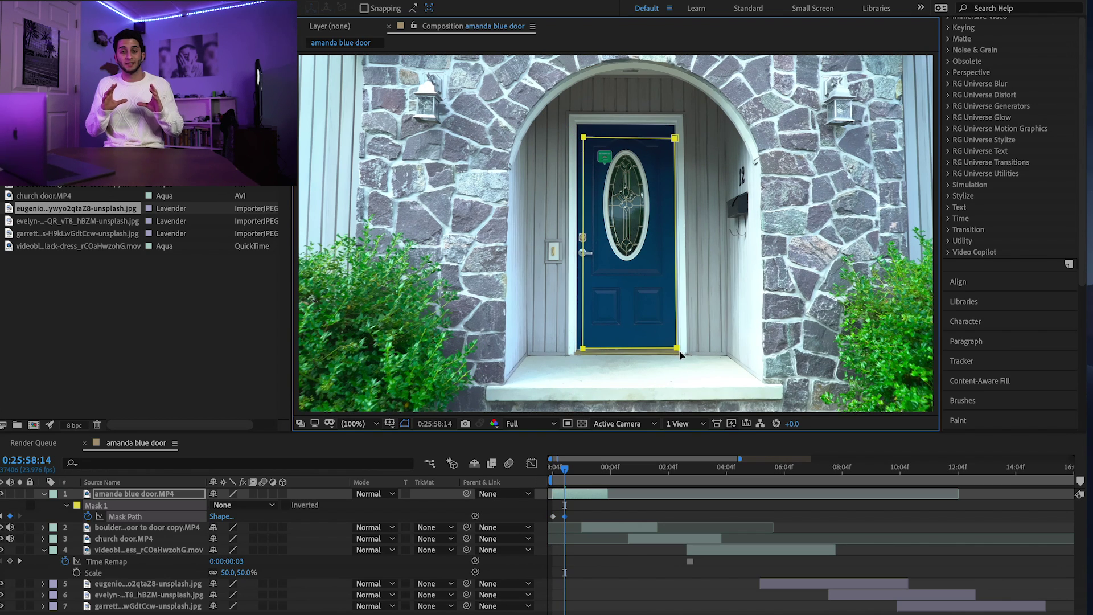
pyautogui.click(596, 348)
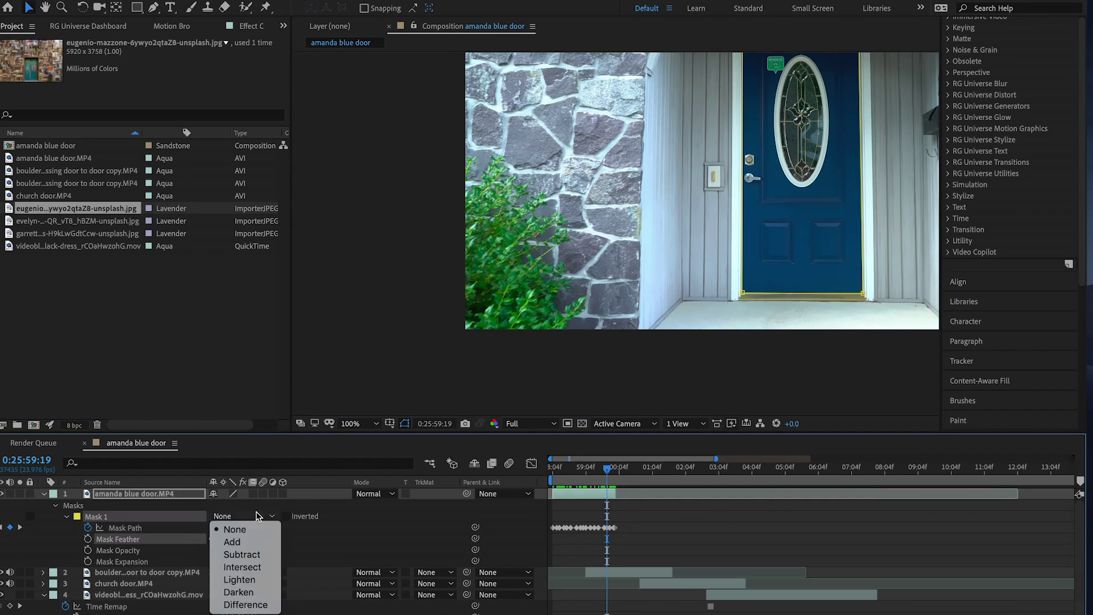
# Set the door mask's mode back to Add.
pyautogui.click(258, 517)
pyautogui.click(256, 517)
pyautogui.click(250, 538)
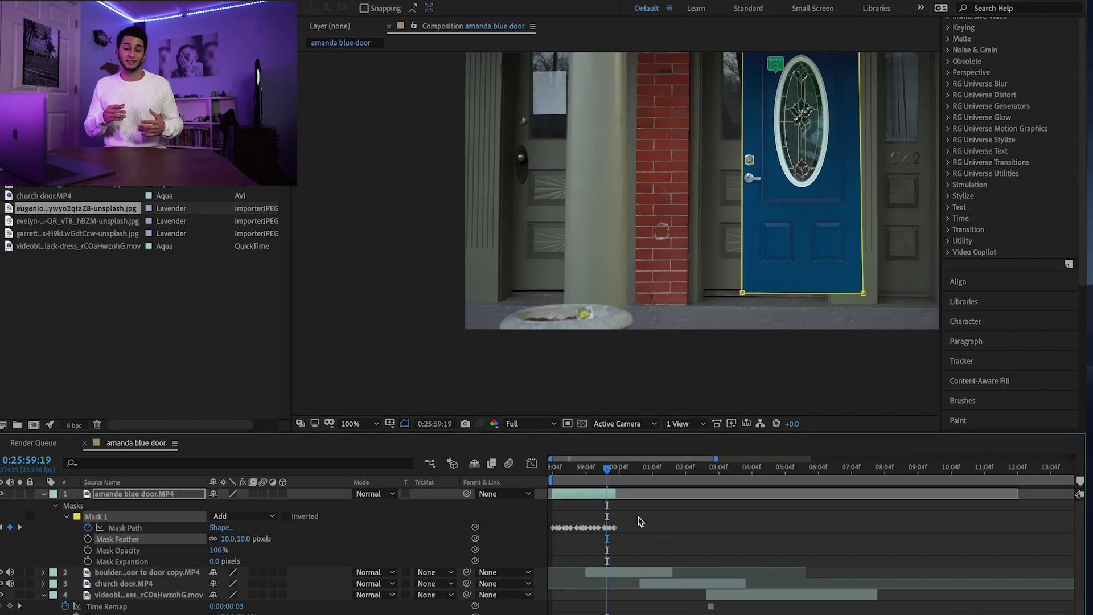
# Give the door mask a 5-pixel feather.
pyautogui.click(641, 522)
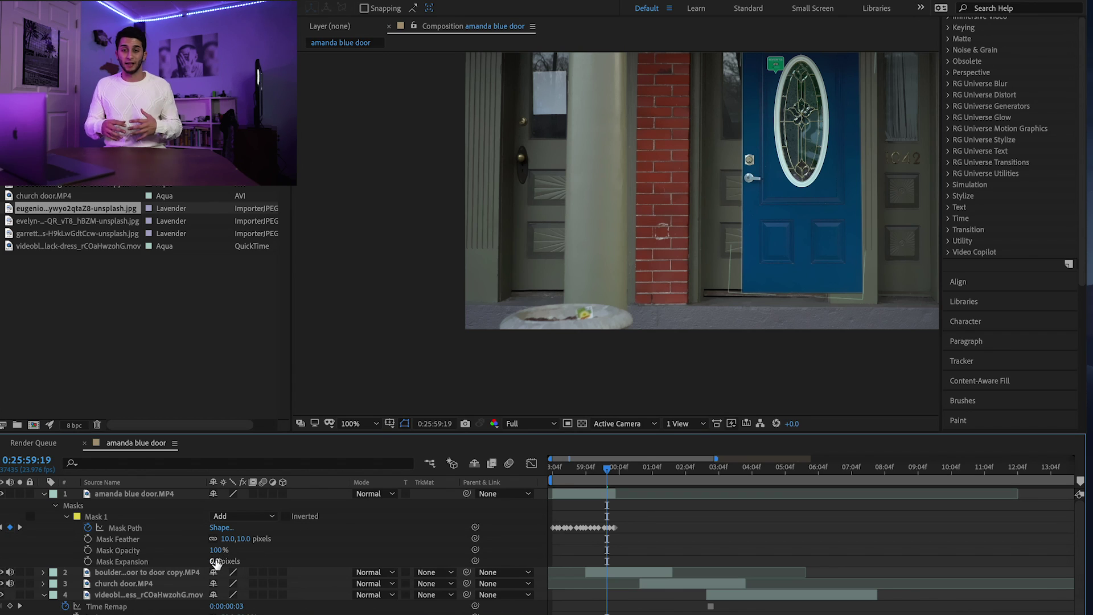
pyautogui.write('5')
pyautogui.press('Return')
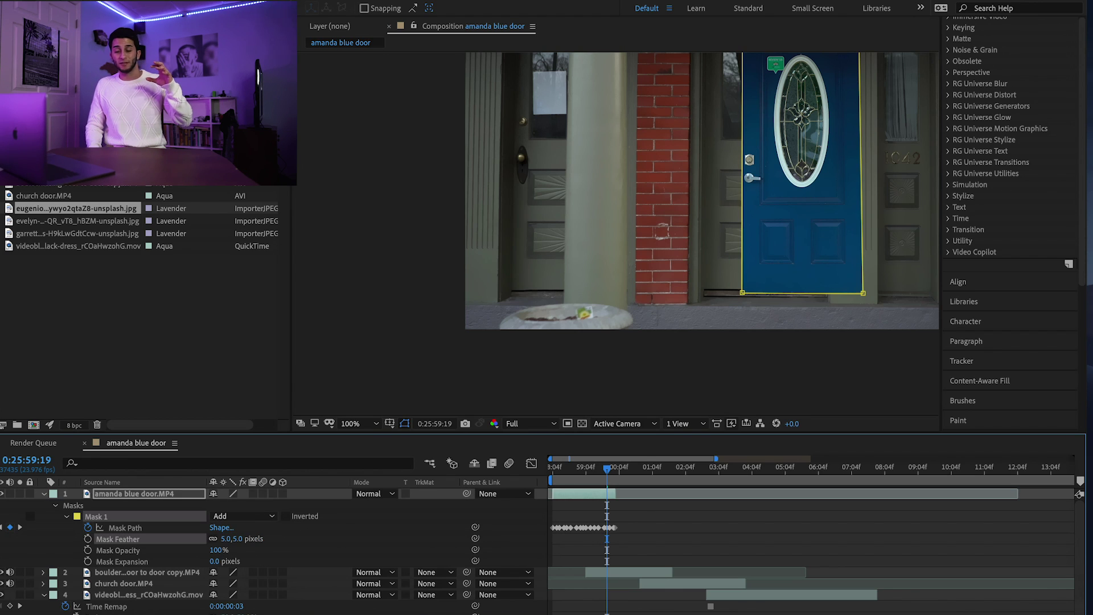
pyautogui.click(683, 546)
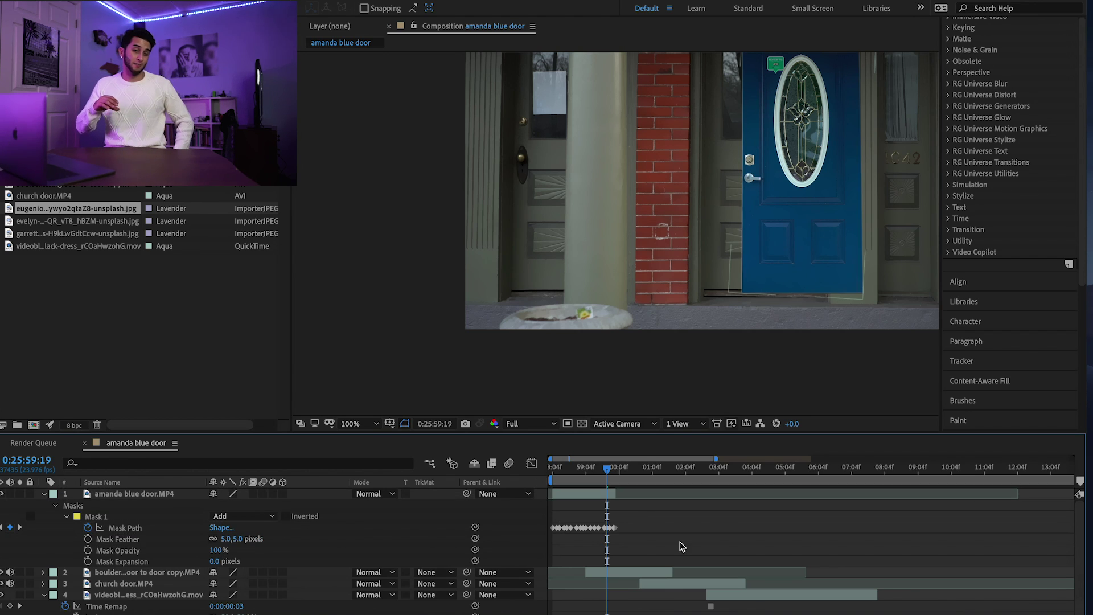
# Duplicate the masked door layer and set the copy's mask to Subtract.
pyautogui.click(168, 495)
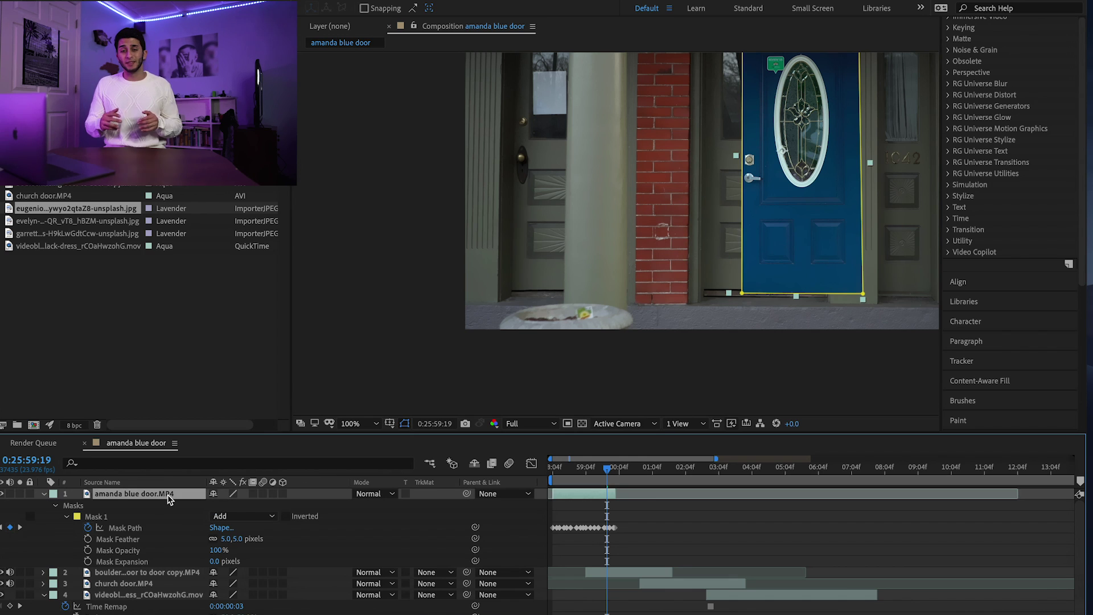
pyautogui.hotkey('ctrl', 'd')
pyautogui.click(240, 526)
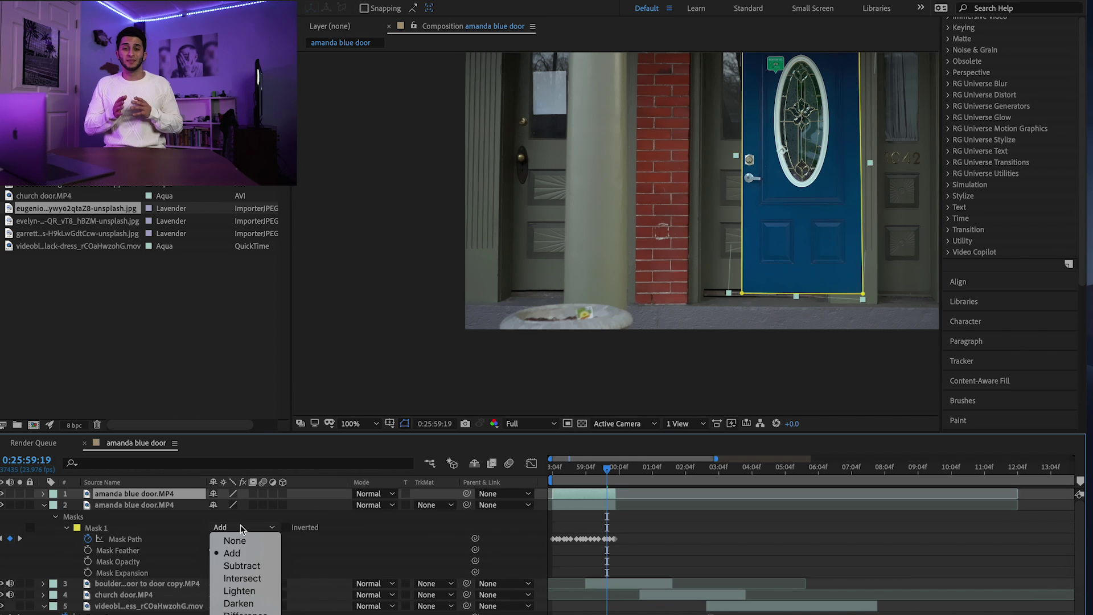
pyautogui.click(243, 566)
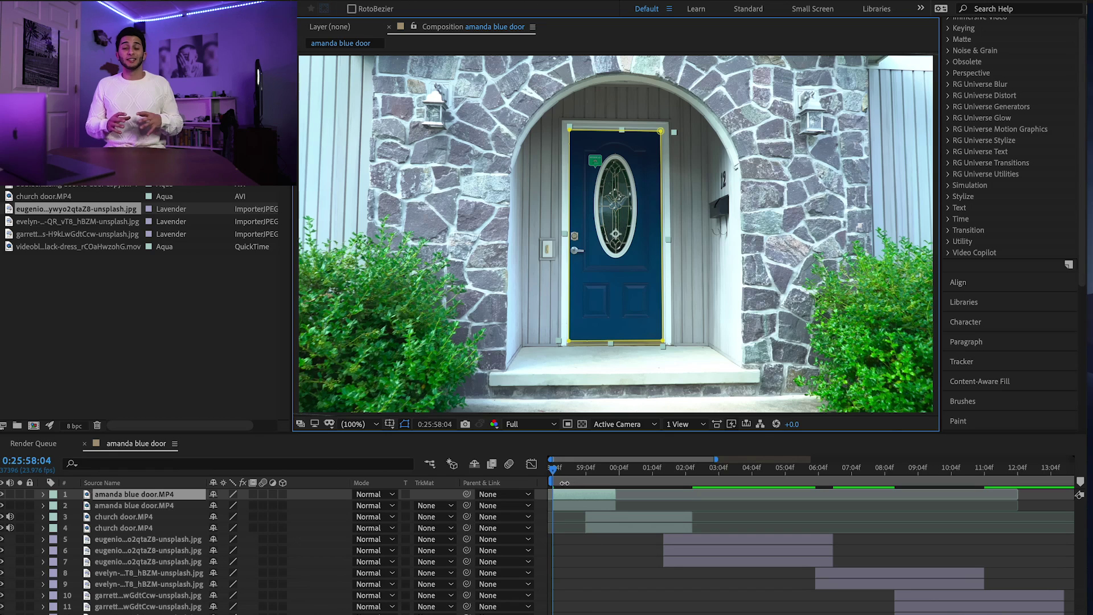
# At 0:25:58:16, move the door's anchor point to its hinge edge and reposition it into its doorframe.
pyautogui.moveTo(557, 479); pyautogui.dragTo(572, 479)
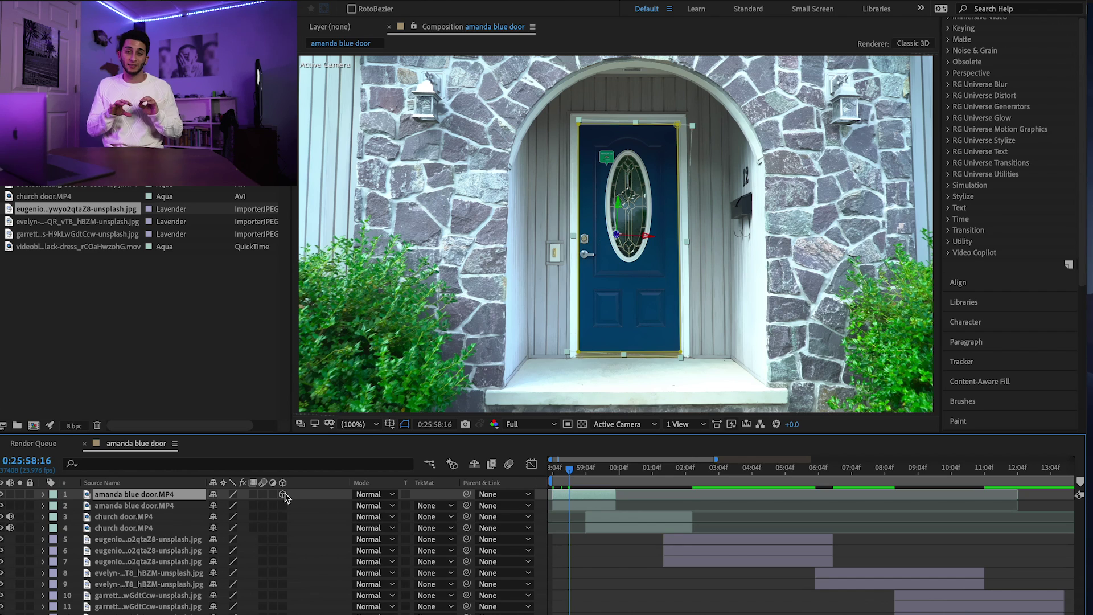
pyautogui.click(43, 494)
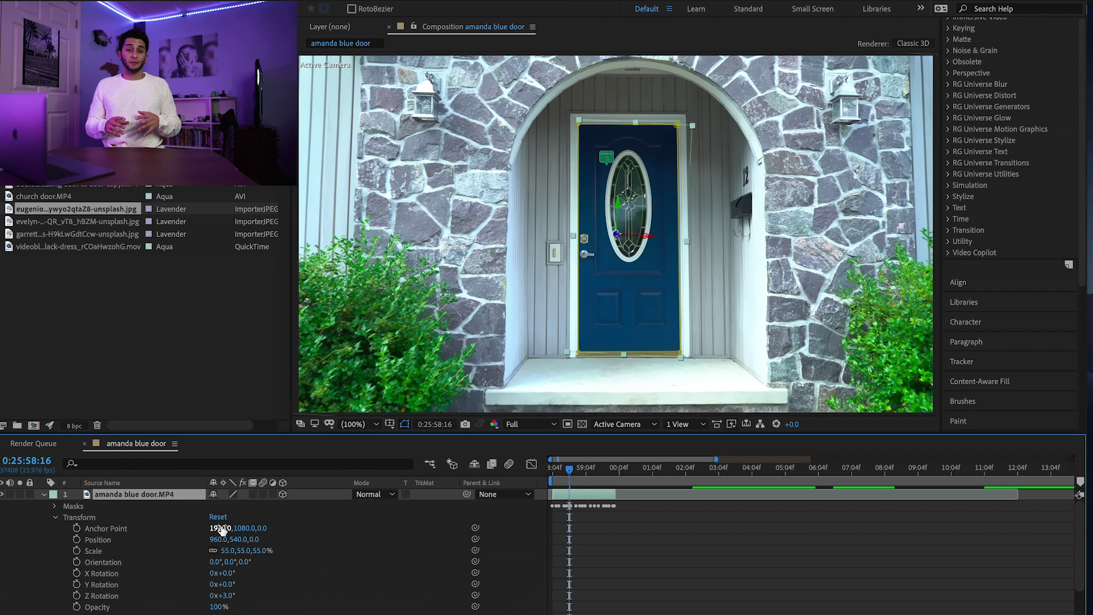
pyautogui.moveTo(219, 527); pyautogui.dragTo(431, 498)
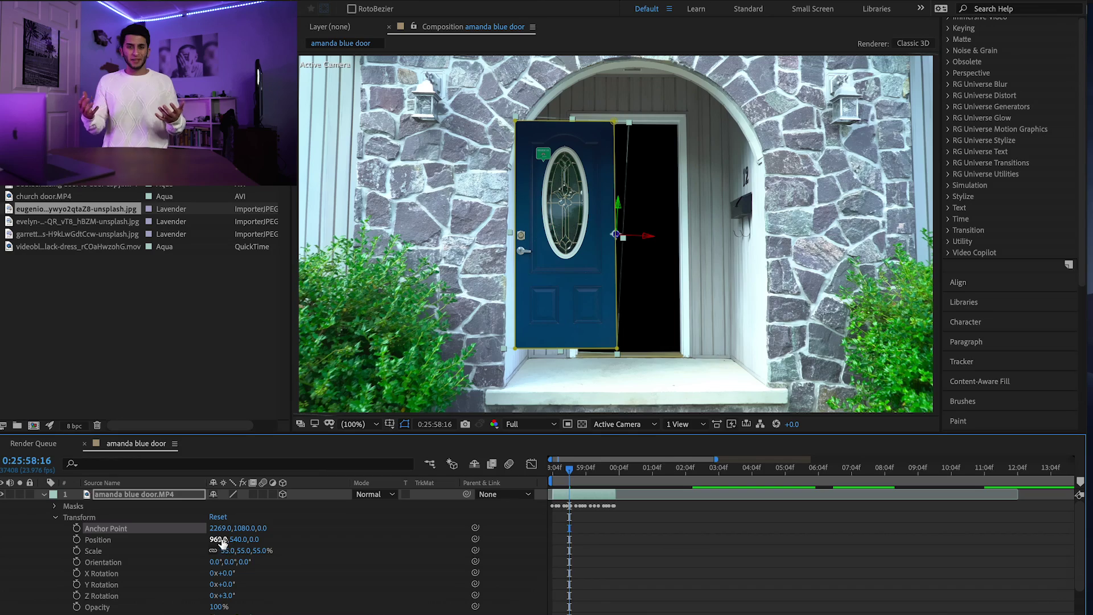
pyautogui.moveTo(217, 539); pyautogui.dragTo(352, 547)
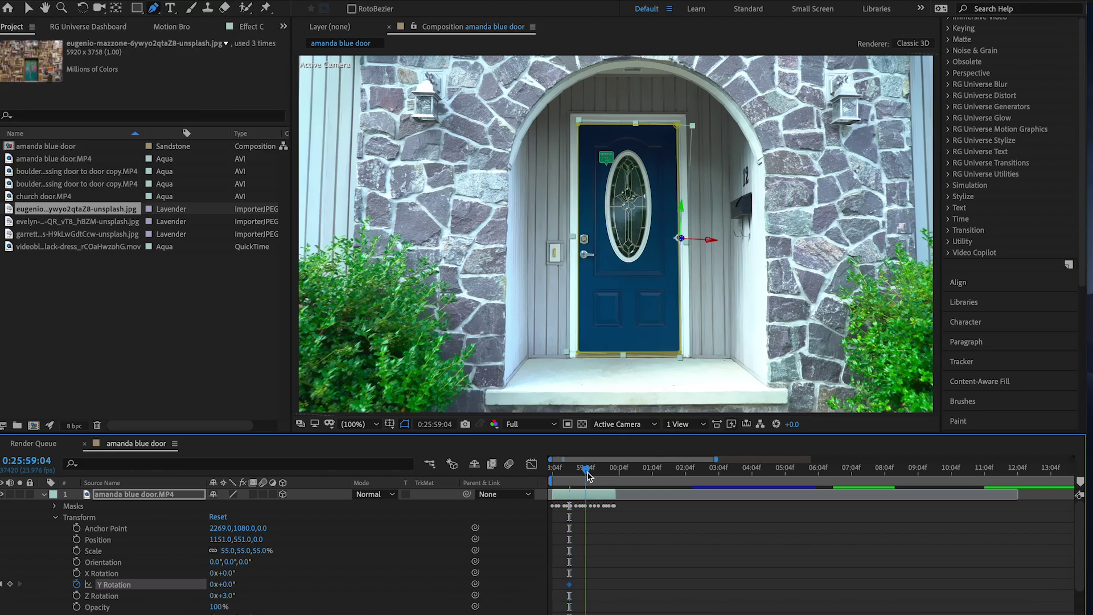
# At 0:25:59:04, key the door's Y Rotation open to 95° and preview the swing.
pyautogui.click(586, 473)
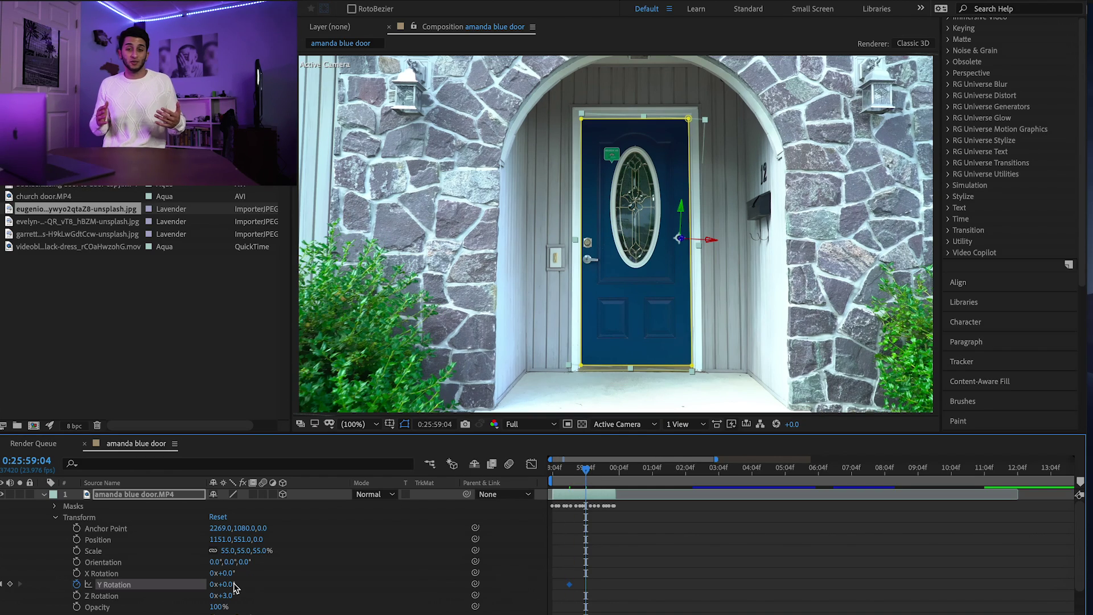
pyautogui.moveTo(230, 584); pyautogui.dragTo(294, 585)
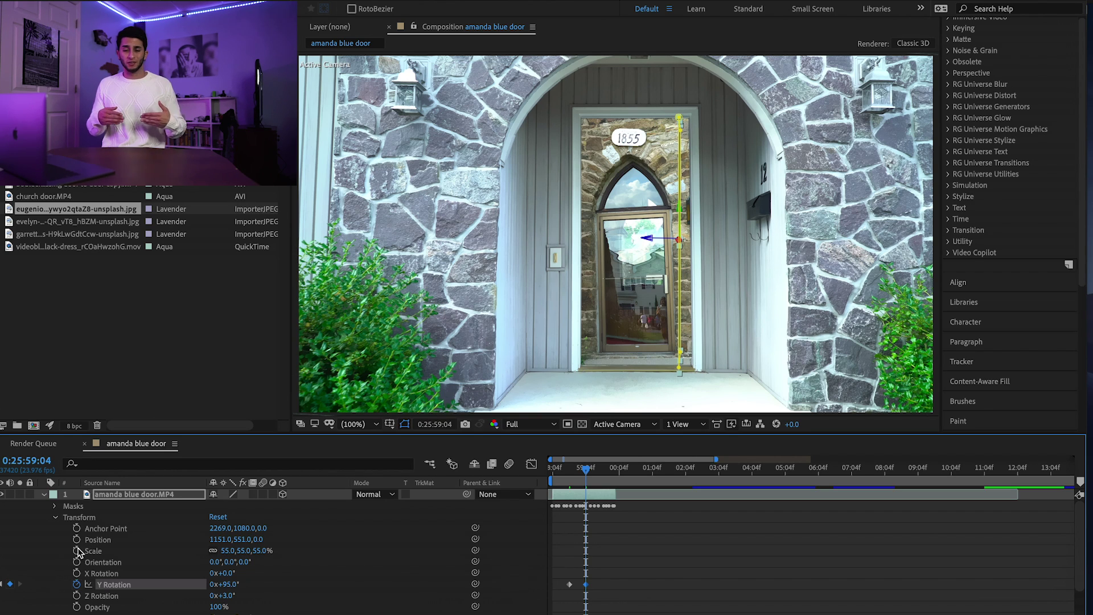
pyautogui.click(1, 584)
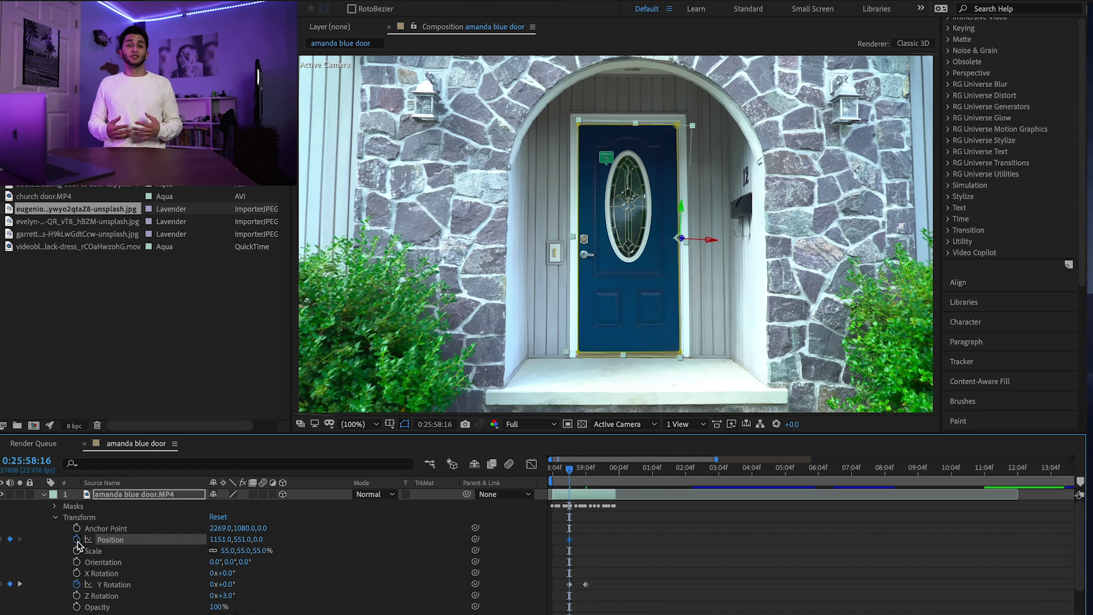
pyautogui.click(20, 584)
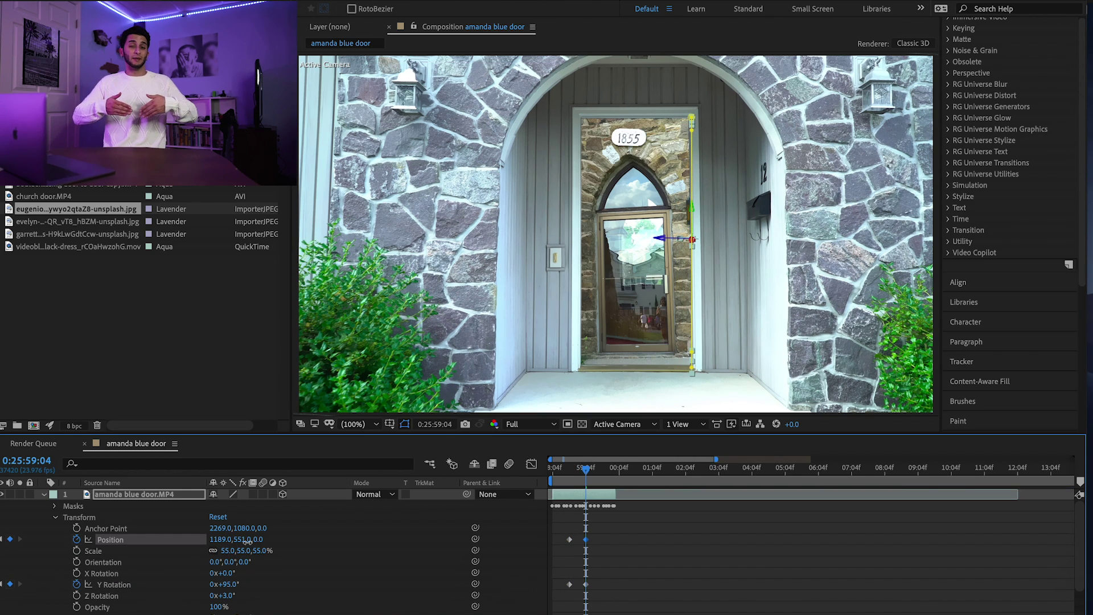
pyautogui.moveTo(586, 473); pyautogui.dragTo(573, 474)
pyautogui.press('space')
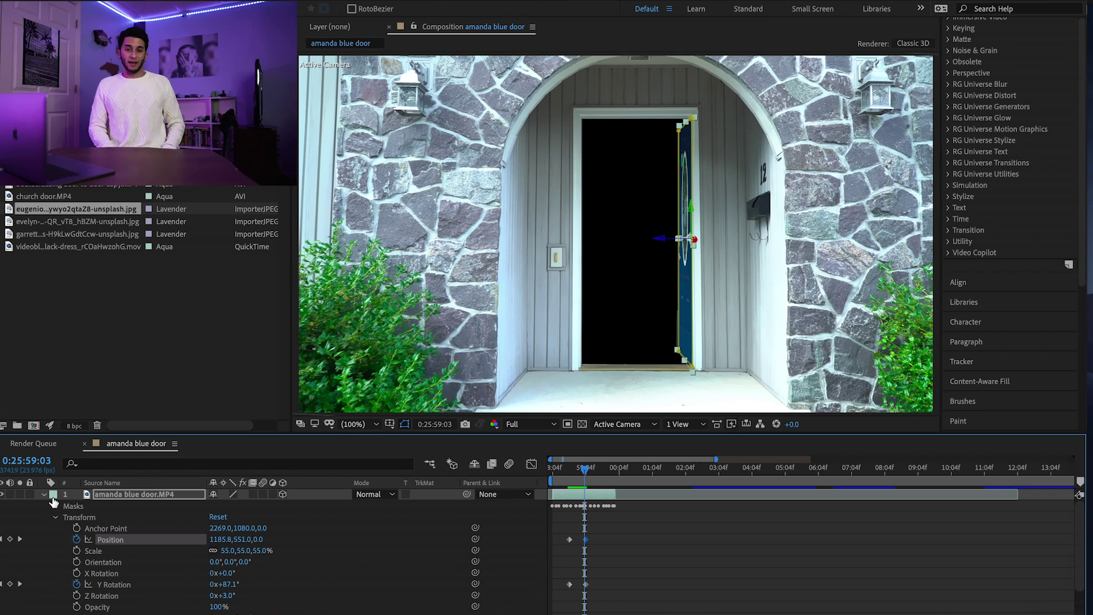
# Apply Easy Ease to all Position and Y Rotation keyframes and check the result.
pyautogui.moveTo(605, 533); pyautogui.dragTo(560, 594)
pyautogui.press('F9')
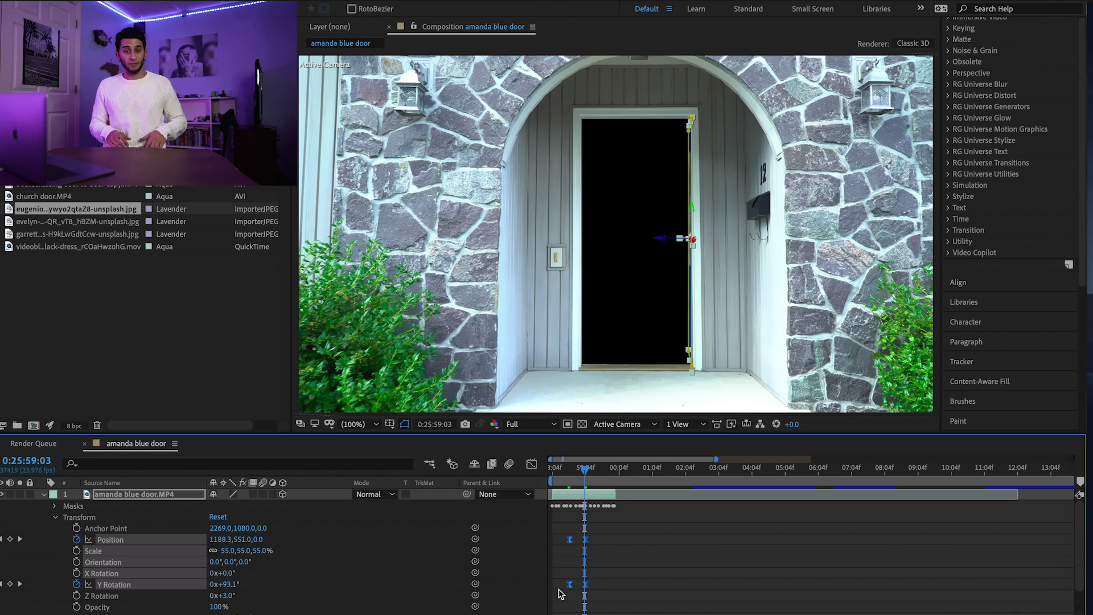
pyautogui.moveTo(586, 475); pyautogui.dragTo(572, 475)
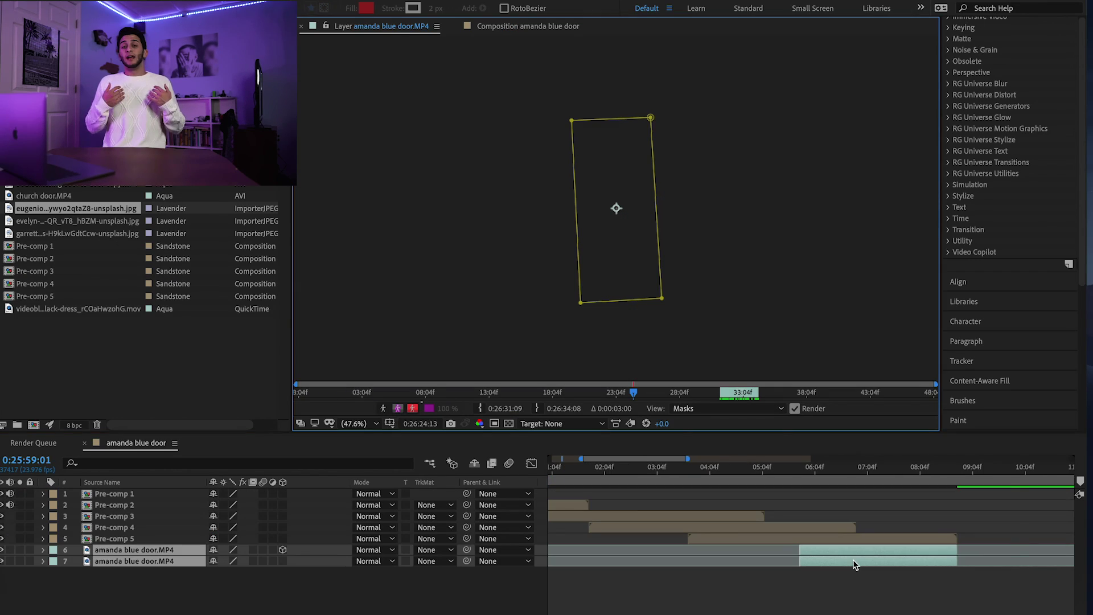
# Pre-compose the two selected door layers.
pyautogui.rightClick(855, 562)
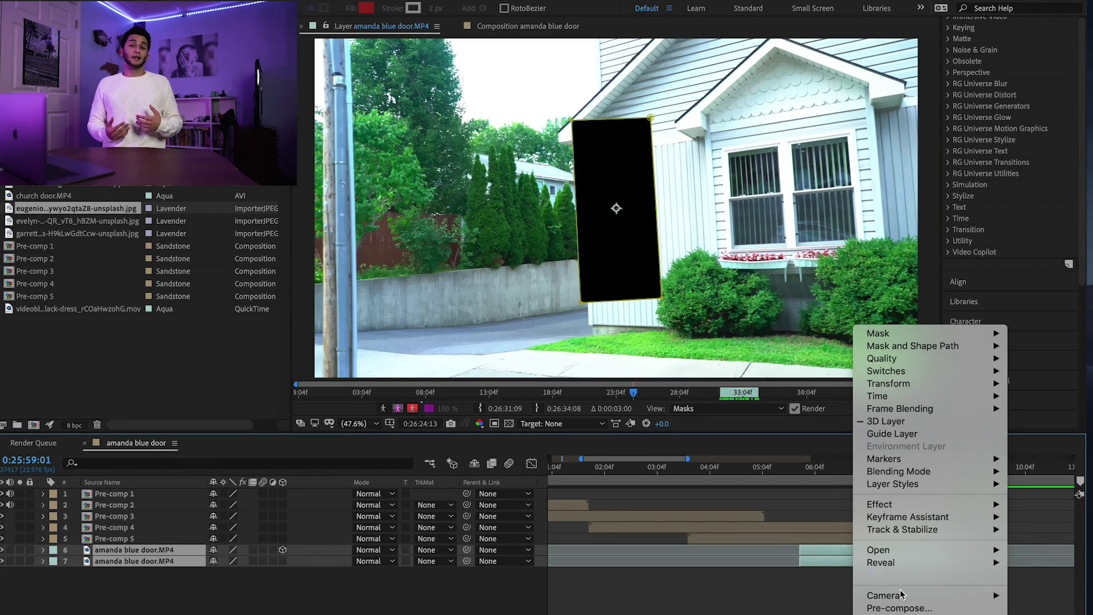
pyautogui.click(909, 609)
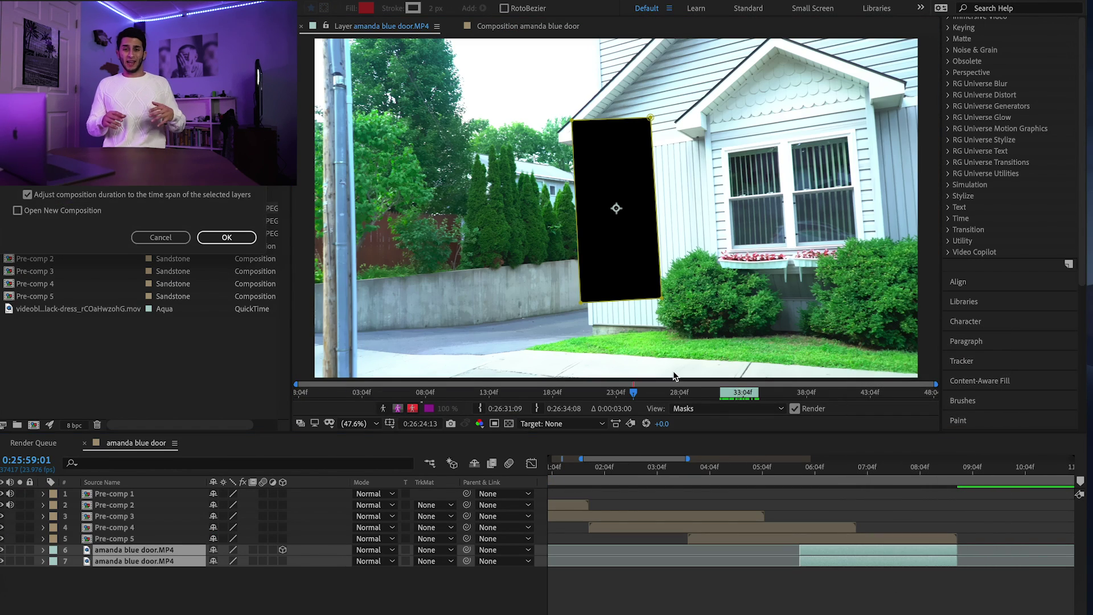
pyautogui.click(222, 239)
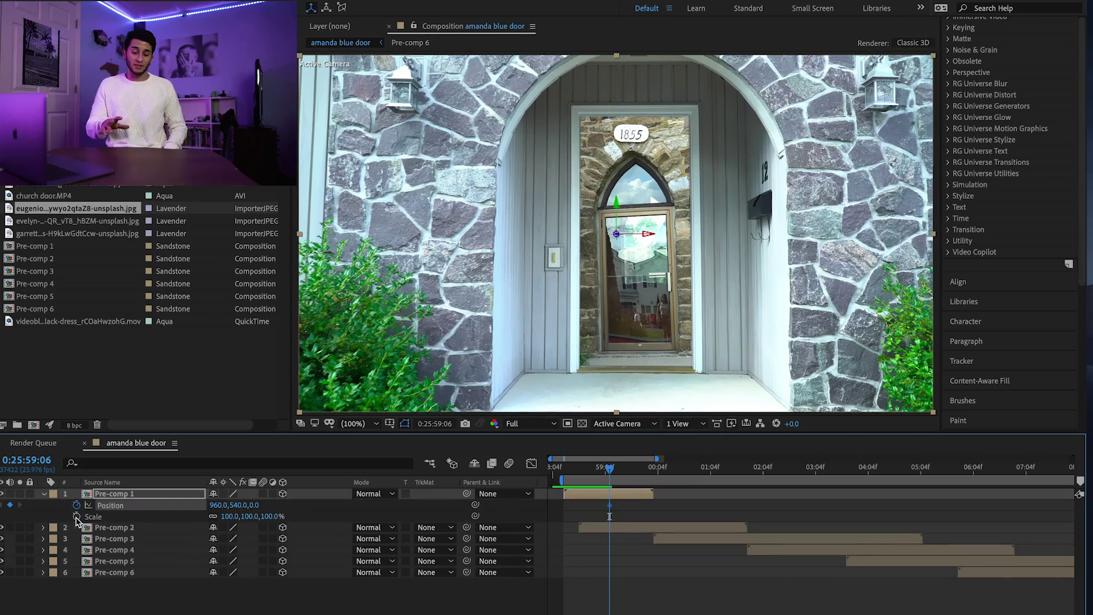
# Further along, paste Position and Scale keyframes and add a new Camera 1.
pyautogui.moveTo(606, 467); pyautogui.dragTo(657, 475)
pyautogui.hotkey('ctrl', 'v')
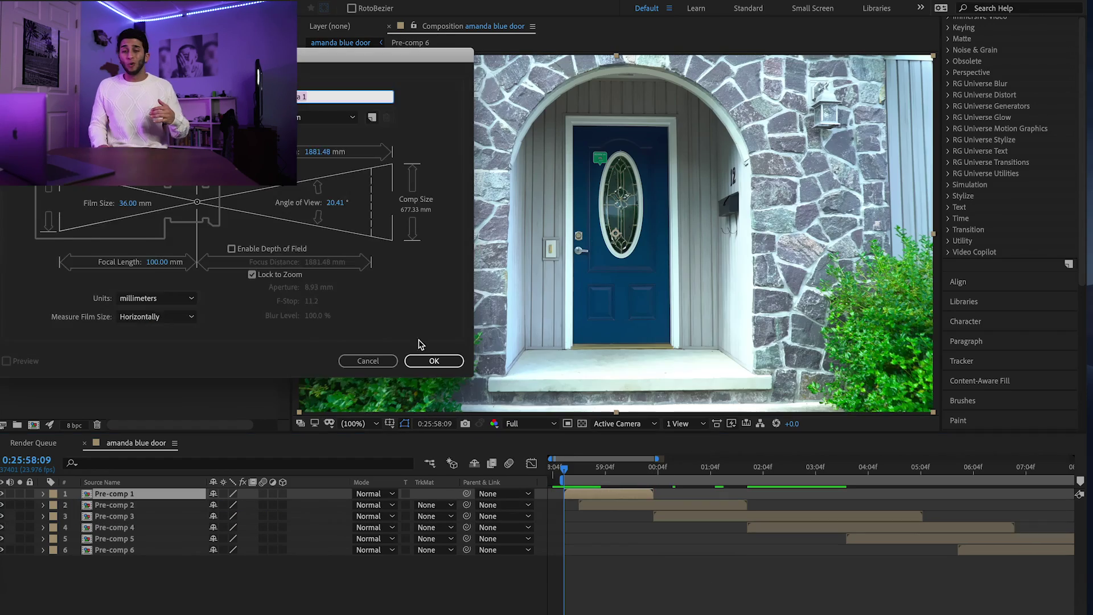
pyautogui.press('Return')
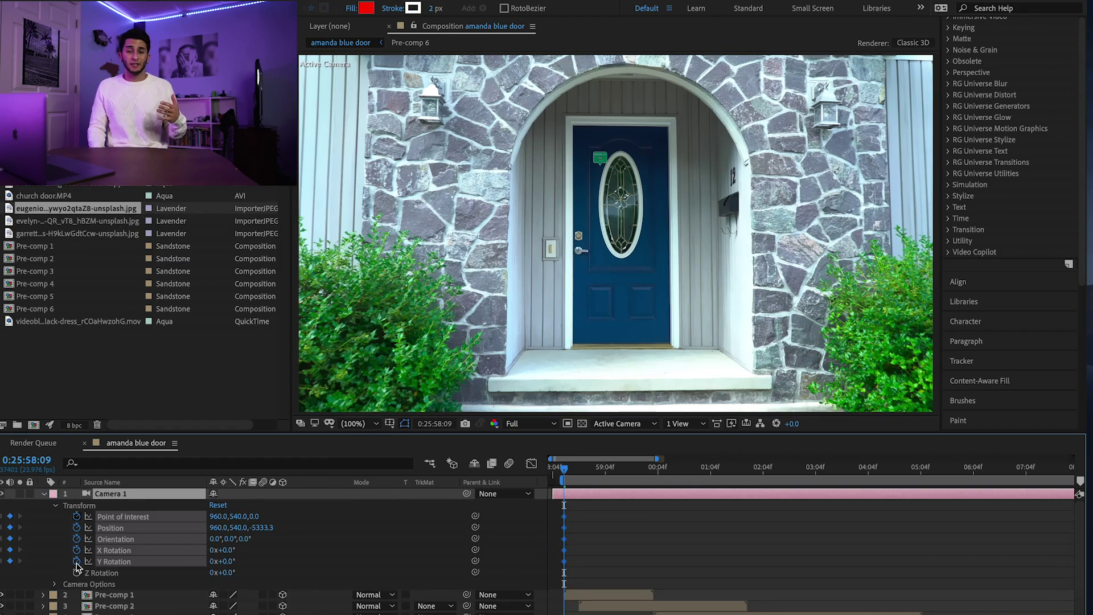
pyautogui.click(629, 480)
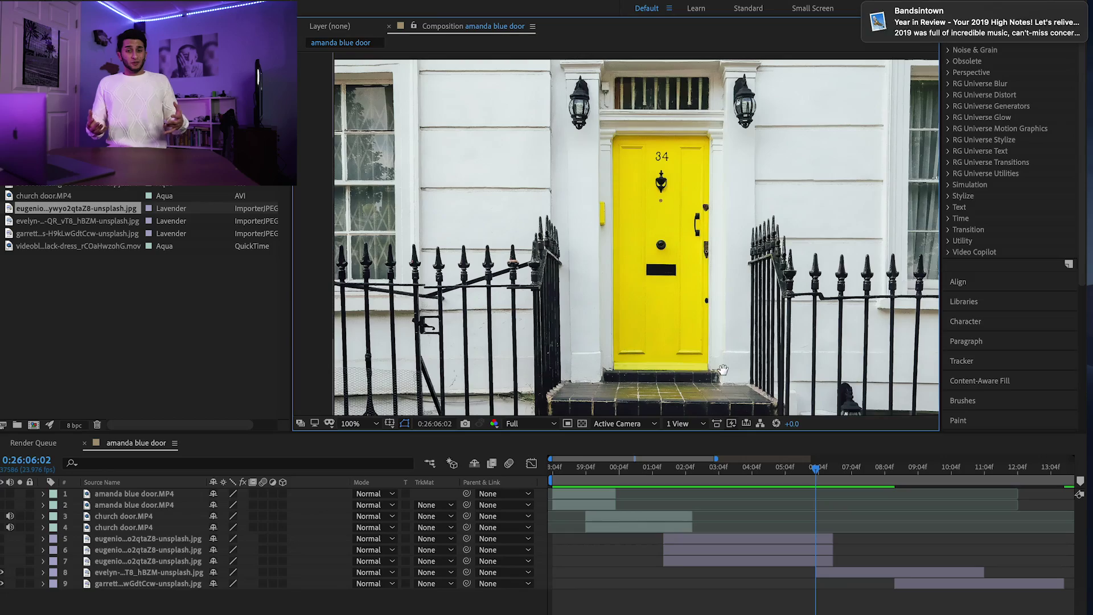
# Trace the yellow door's outline with the Pen tool.
pyautogui.scroll(2, 687, 358)
pyautogui.click(687, 355)
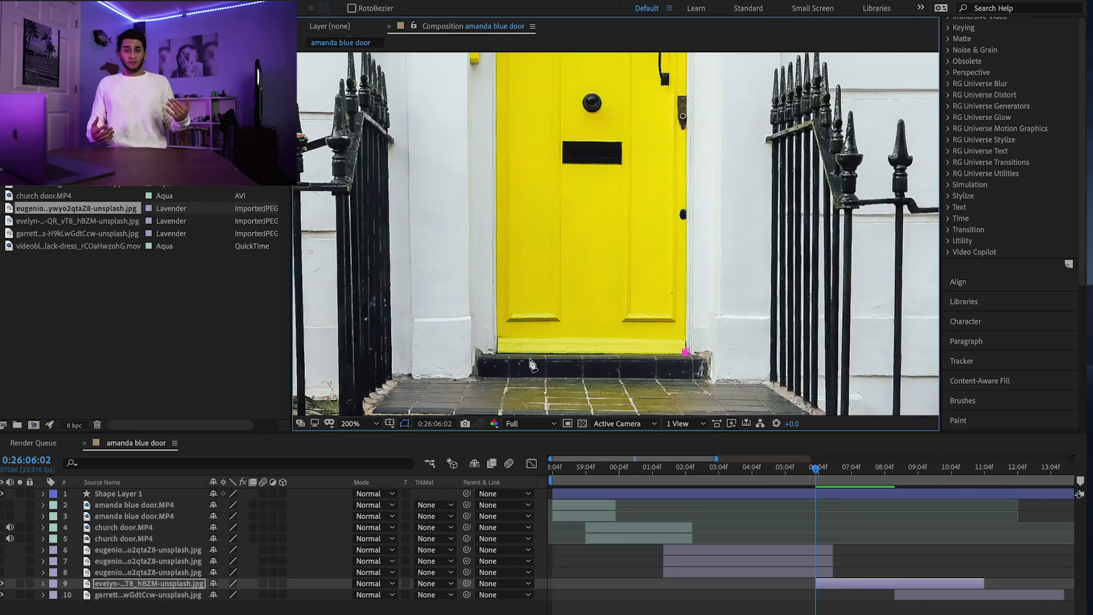
pyautogui.click(498, 353)
pyautogui.scroll(5, 498, 353)
pyautogui.click(502, 103)
pyautogui.scroll(2, 686, 110)
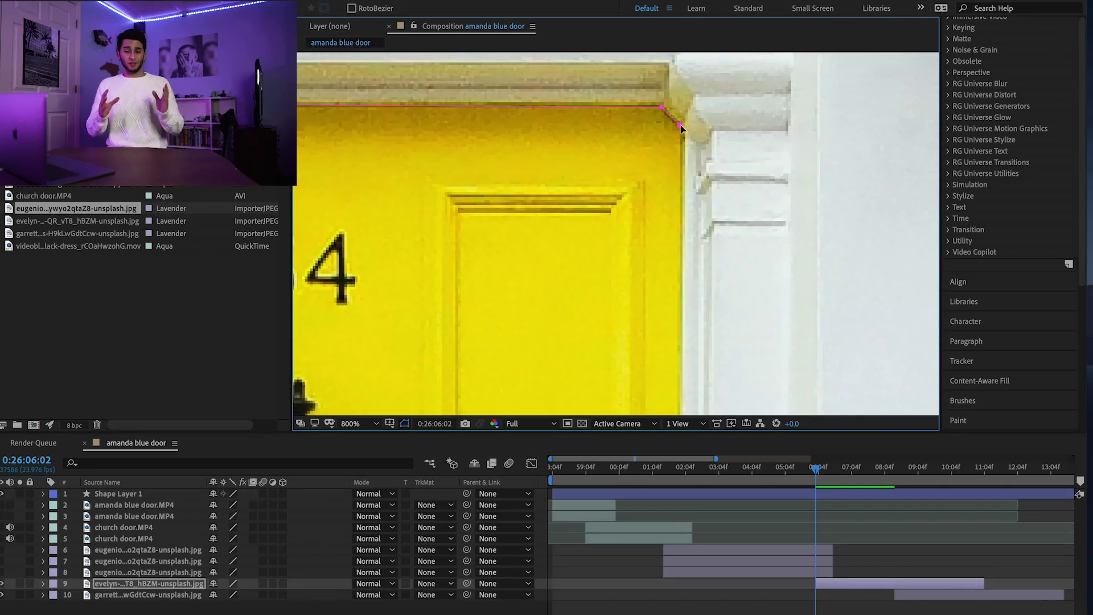
pyautogui.scroll(-3, 686, 110)
pyautogui.scroll(-3, 686, 110)
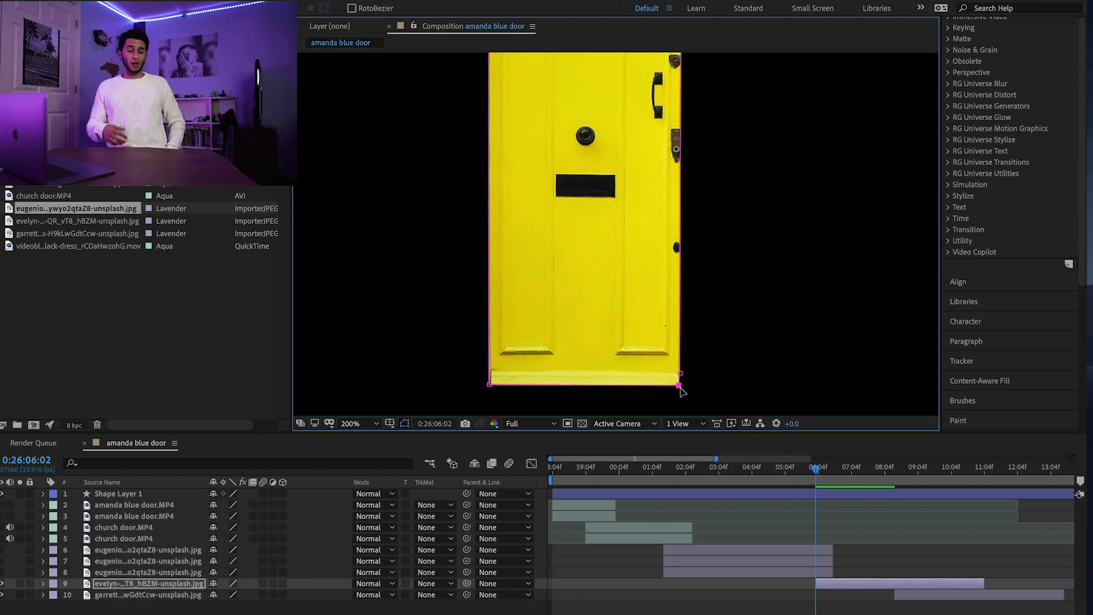
# Move the traced outline off its shape layer and paste it as a mask on the yellow-door photo.
pyautogui.press('Delete')
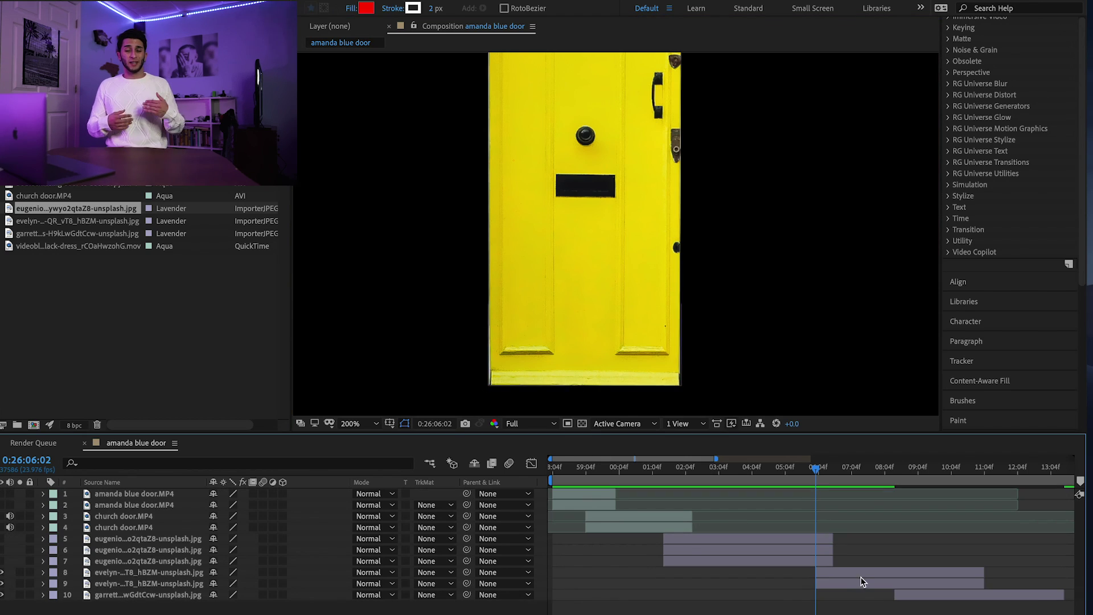
pyautogui.click(149, 572)
pyautogui.hotkey('ctrl', 'v')
pyautogui.hotkey('ctrl', 'z')
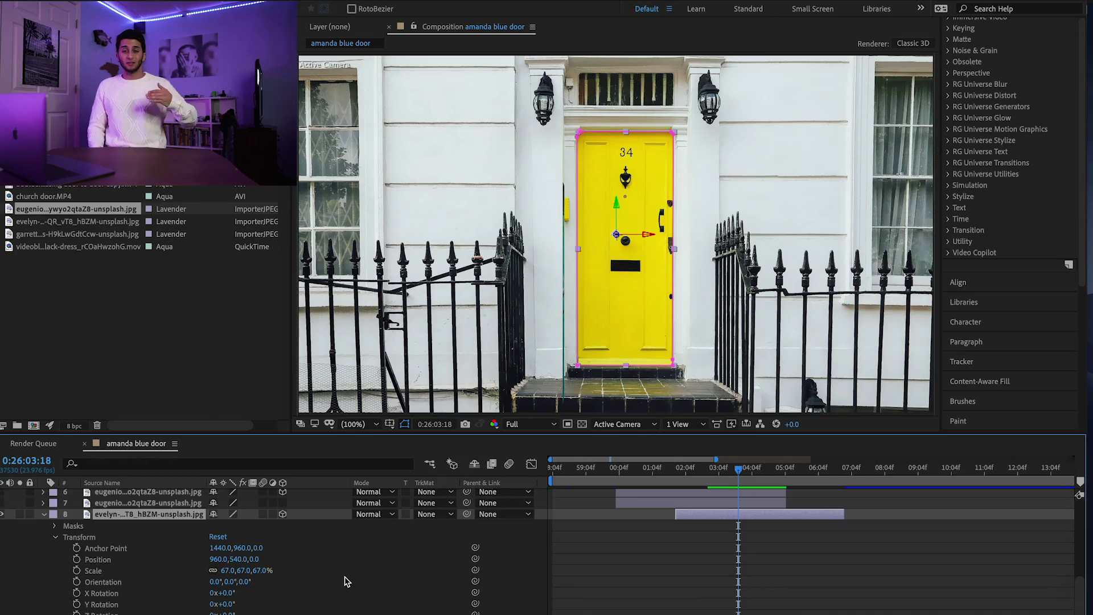
# Reposition the cut-out yellow door so it lines up with its doorway.
pyautogui.click(738, 571)
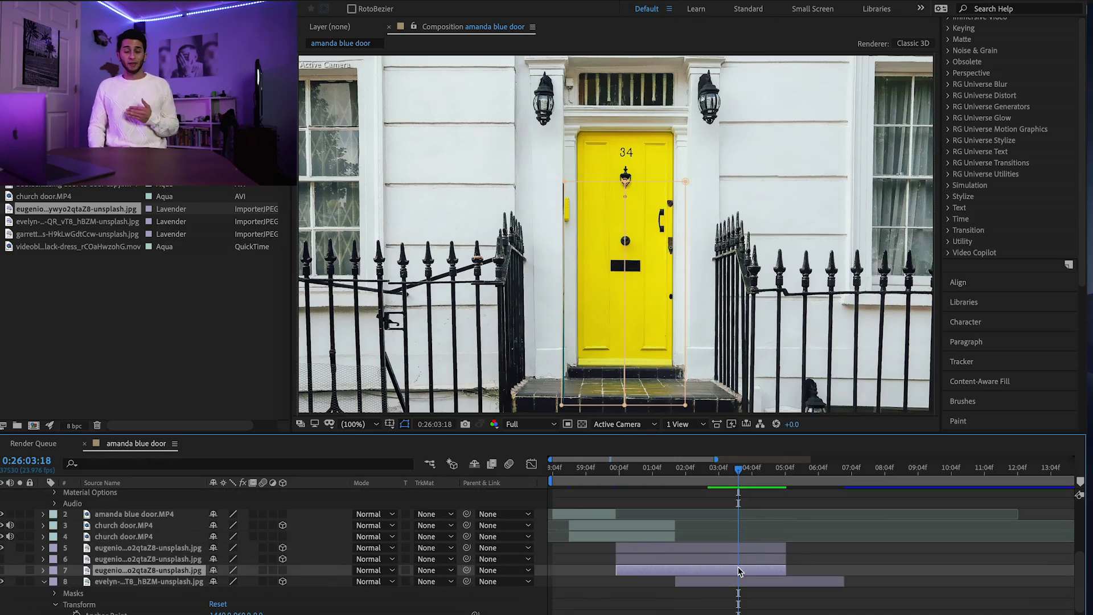
pyautogui.click(753, 581)
pyautogui.scroll(-2, 753, 581)
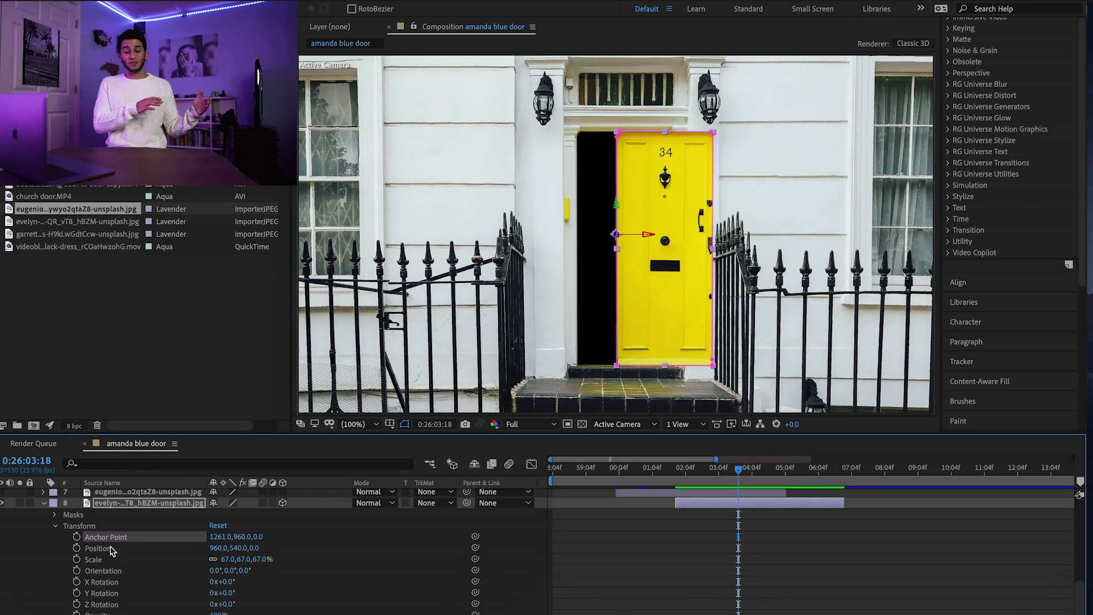
pyautogui.moveTo(213, 547); pyautogui.dragTo(147, 548)
pyautogui.moveTo(237, 547); pyautogui.dragTo(250, 548)
pyautogui.click(577, 564)
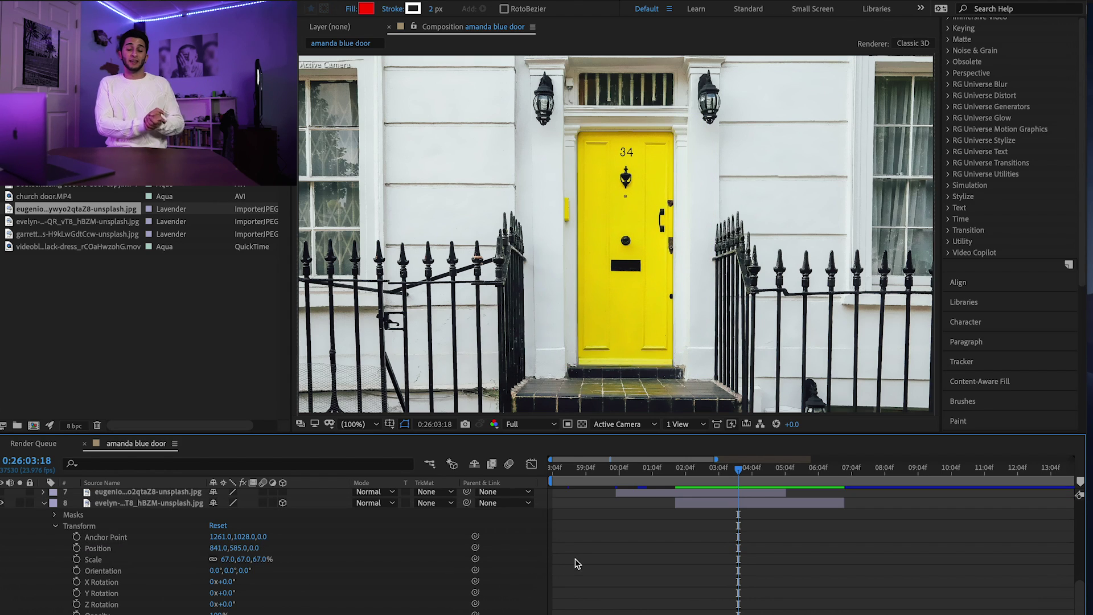
# Keyframe the yellow door's Y Rotation, swinging it open to -89° later in time.
pyautogui.click(77, 592)
pyautogui.hotkey('shift', 'pagedown')
pyautogui.hotkey('shift', 'pagedown')
pyautogui.press('pagedown')
pyautogui.press('pagedown')
pyautogui.moveTo(222, 593); pyautogui.dragTo(176, 599)
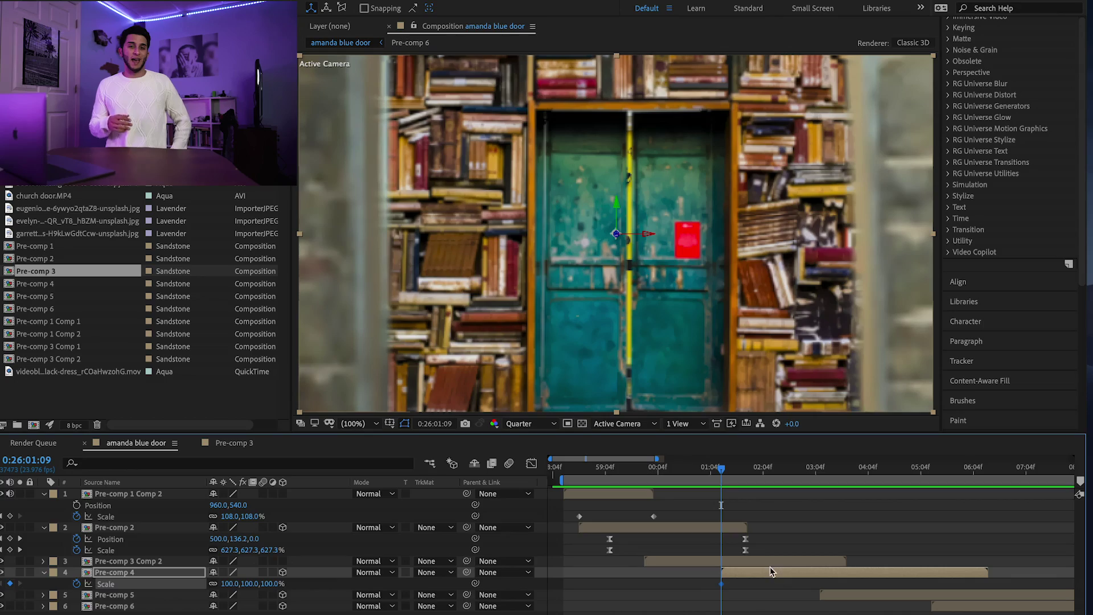
# At the yellow-door shot, scrub Pre-comp 4's Scale up to set a zoom keyframe.
pyautogui.click(955, 475)
pyautogui.moveTo(230, 583); pyautogui.dragTo(200, 584)
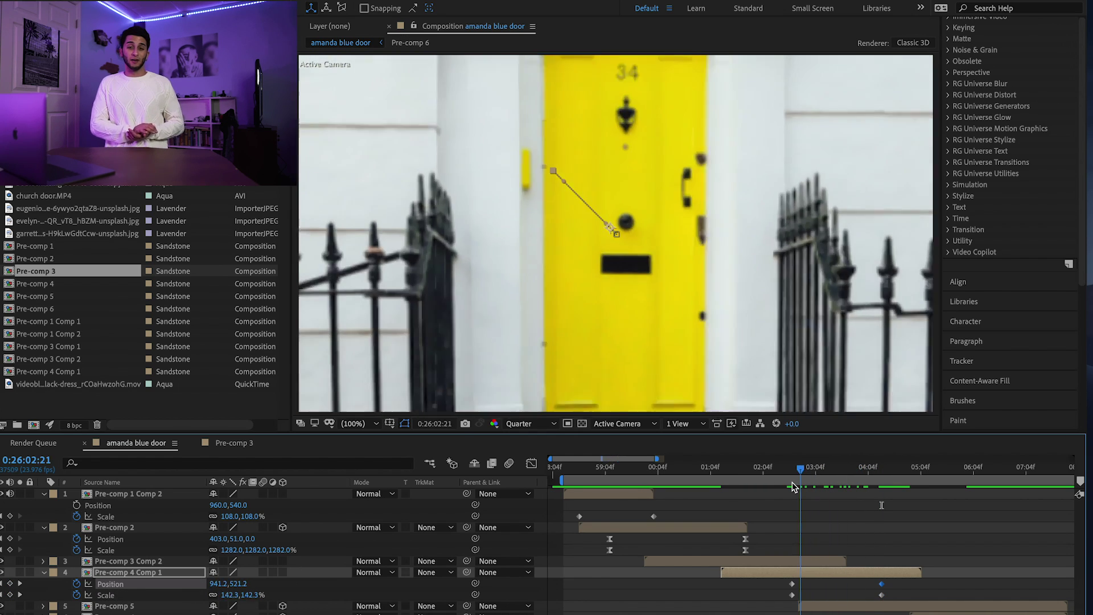
# In the Graph Editor, steepen the Position and Scale easing so the zoom accelerates, then preview.
pyautogui.moveTo(913, 578); pyautogui.dragTo(777, 602)
pyautogui.click(531, 464)
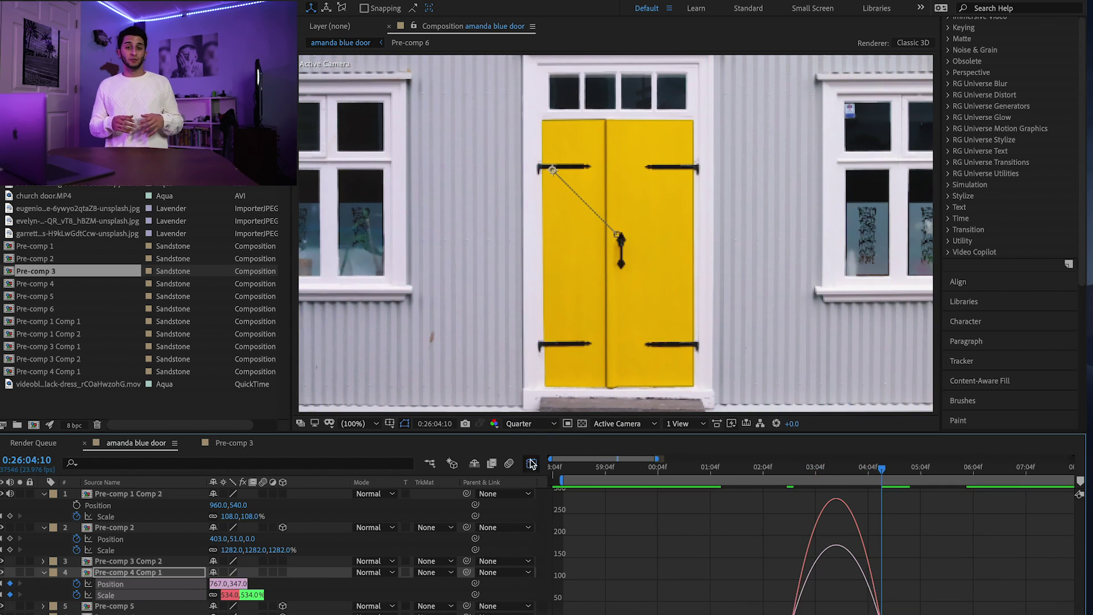
pyautogui.moveTo(876, 595); pyautogui.dragTo(881, 592)
pyautogui.press('space')
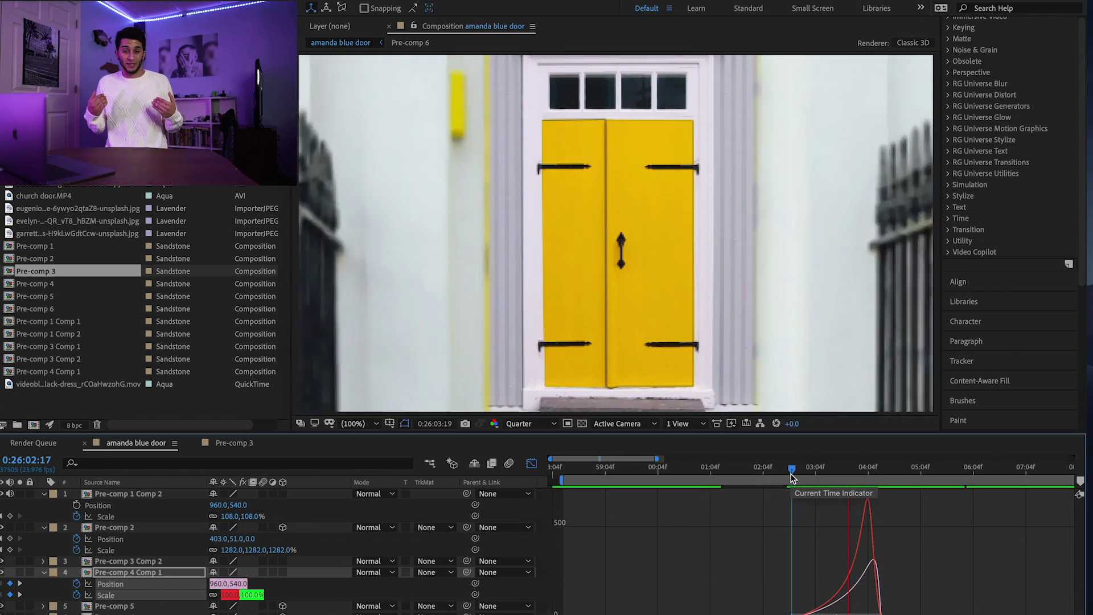
pyautogui.click(531, 464)
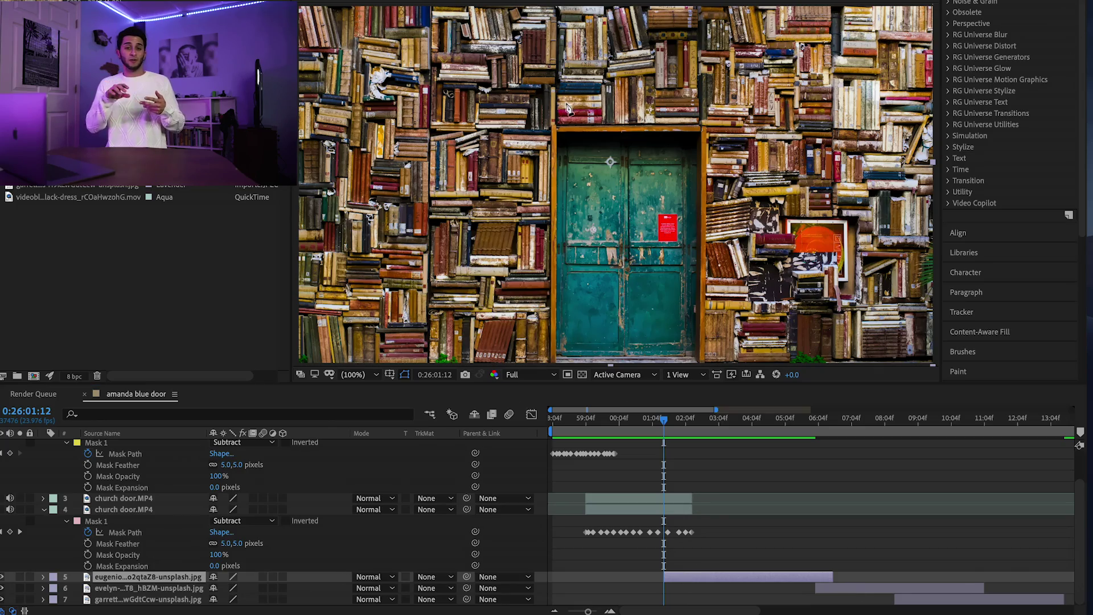
# Draw a Pen mask around the right green door panel.
pyautogui.scroll(1, 642, 199)
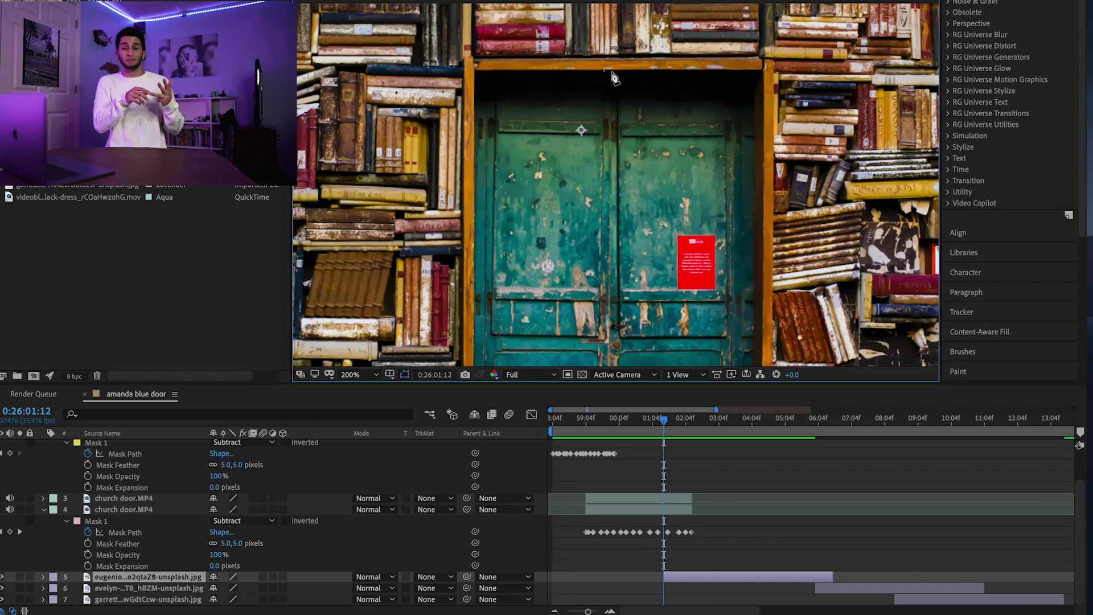
pyautogui.scroll(-3, 610, 342)
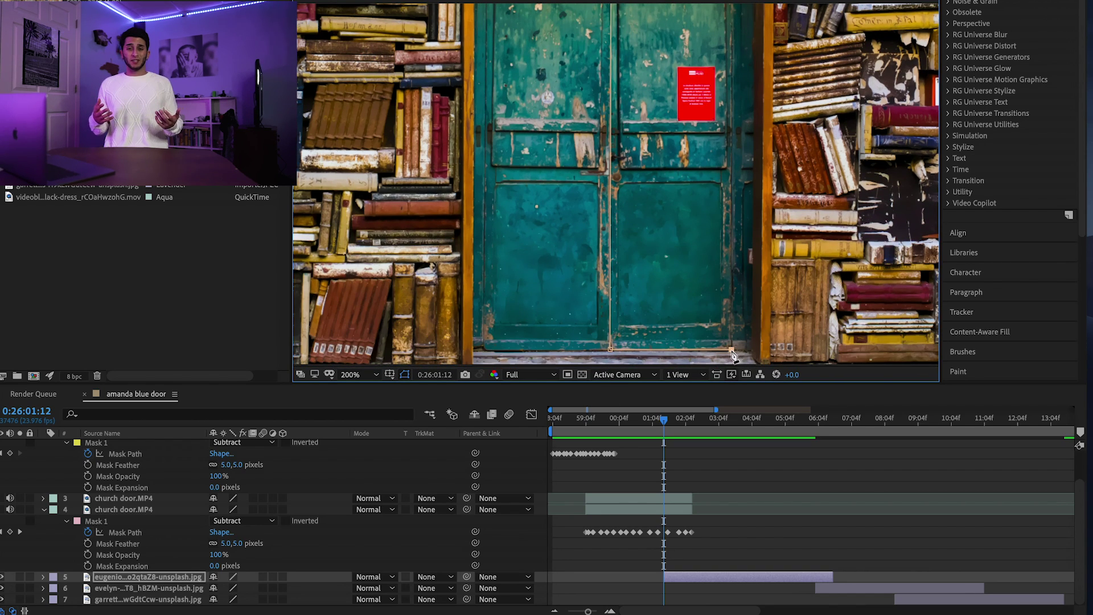
pyautogui.scroll(3, 732, 35)
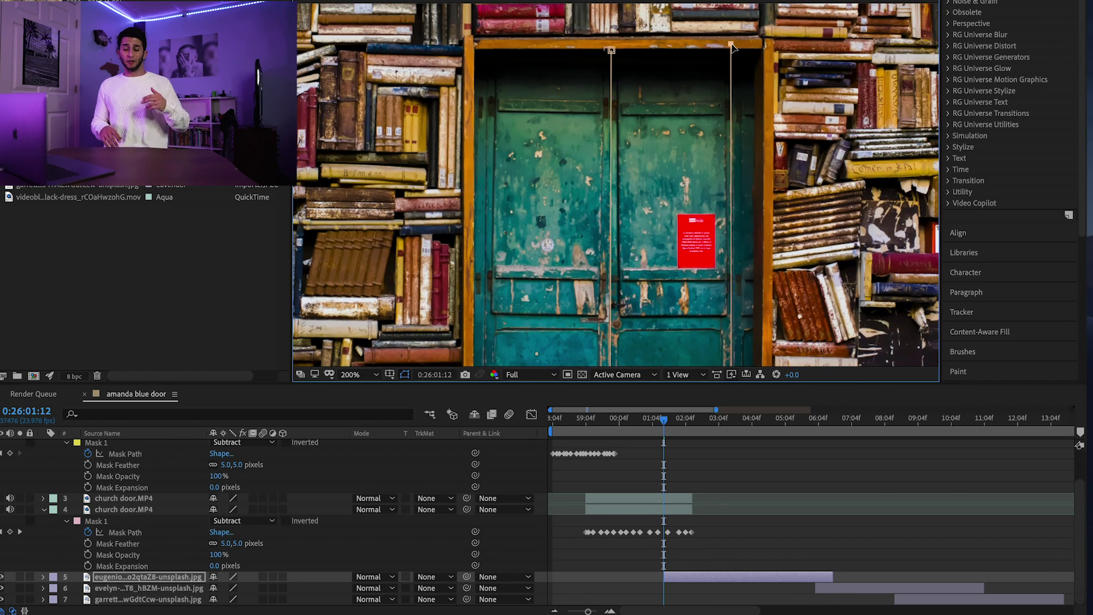
pyautogui.click(610, 50)
pyautogui.click(242, 587)
pyautogui.click(228, 523)
pyautogui.click(611, 52)
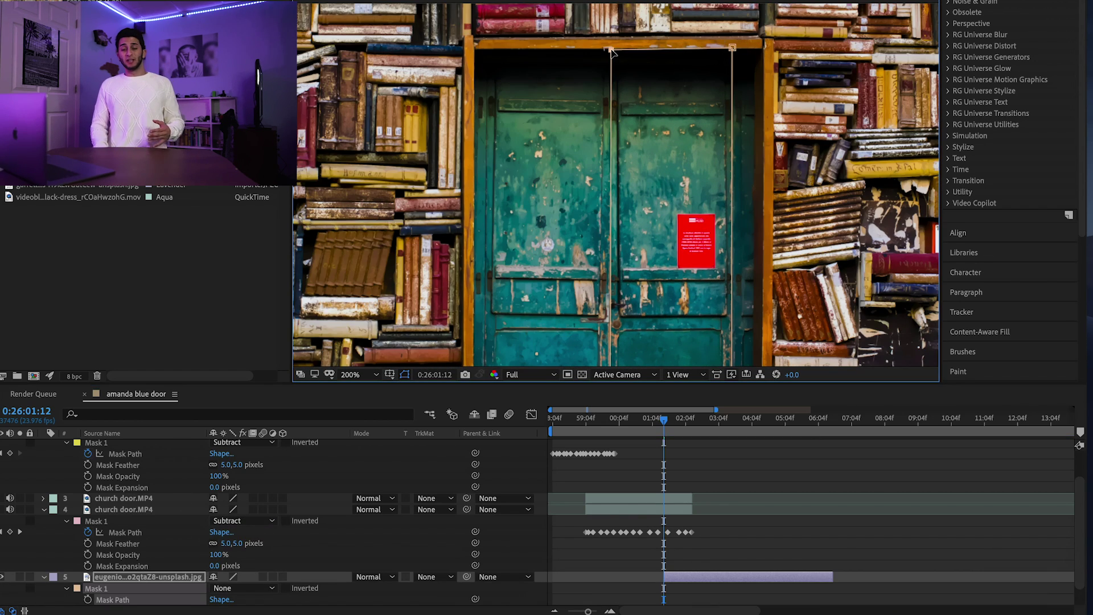
pyautogui.scroll(-2, 686, 552)
# Duplicate the photo, shift the copy's mask onto the left door, then make a third copy.
pyautogui.click(686, 550)
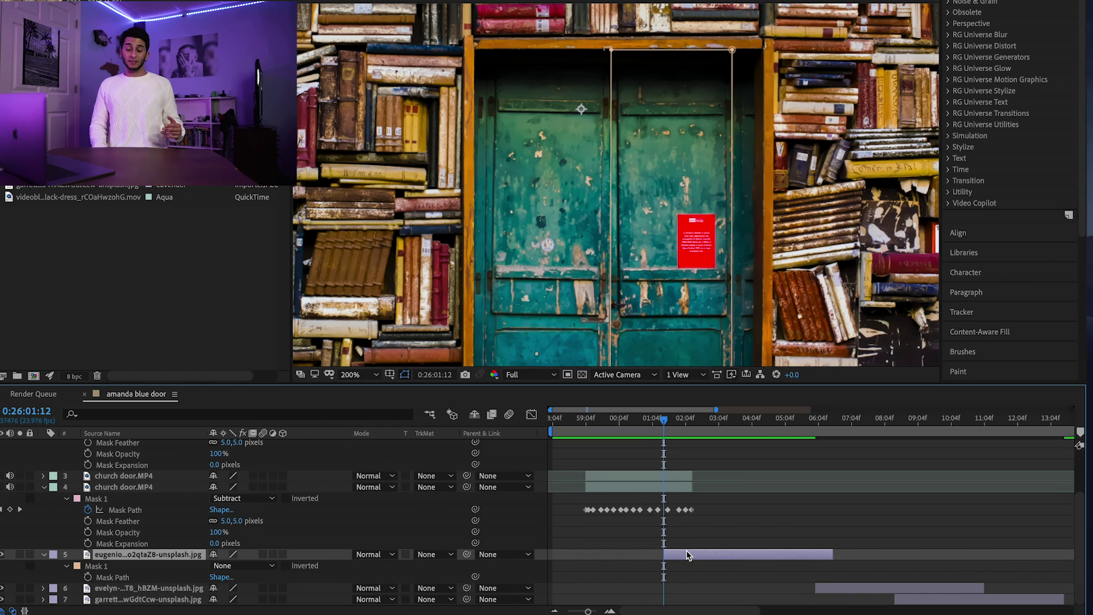
pyautogui.hotkey('ctrl', 'd')
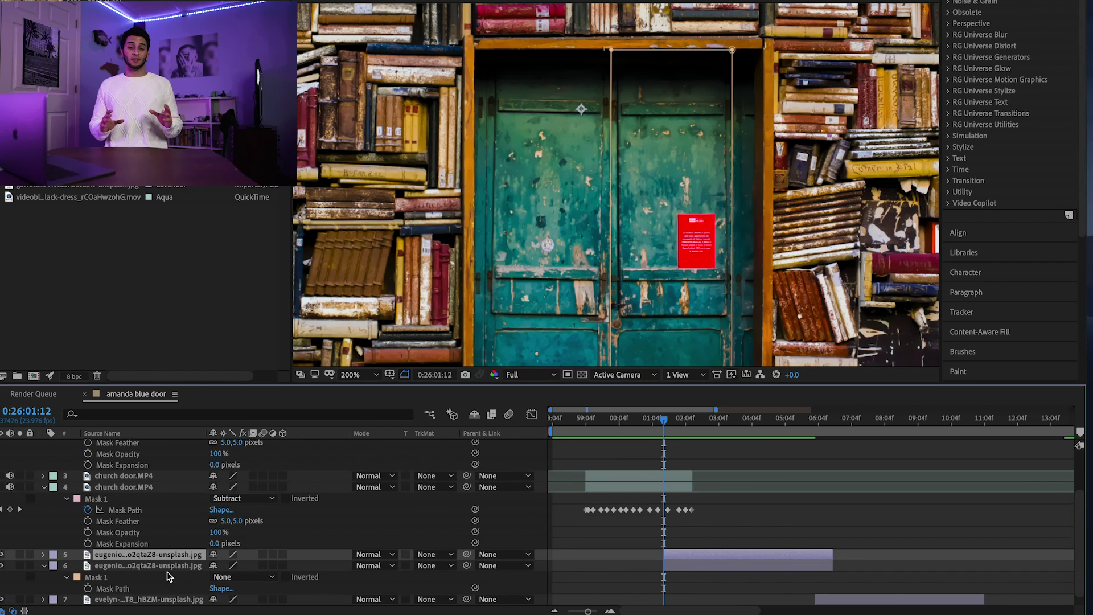
pyautogui.doubleClick(611, 51)
pyautogui.moveTo(640, 81); pyautogui.dragTo(518, 82)
pyautogui.scroll(-2, 569, 205)
pyautogui.scroll(3, 569, 205)
pyautogui.scroll(-1, 569, 205)
pyautogui.moveTo(570, 204); pyautogui.dragTo(570, 164)
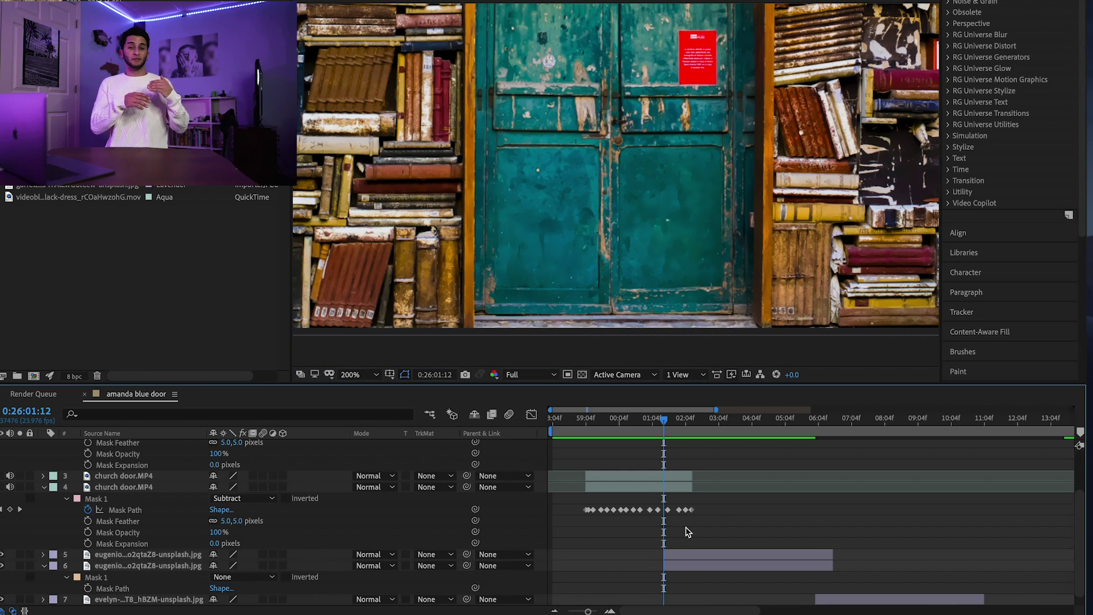
pyautogui.moveTo(489, 313); pyautogui.dragTo(484, 315)
pyautogui.click(692, 567)
pyautogui.hotkey('ctrl', 'd')
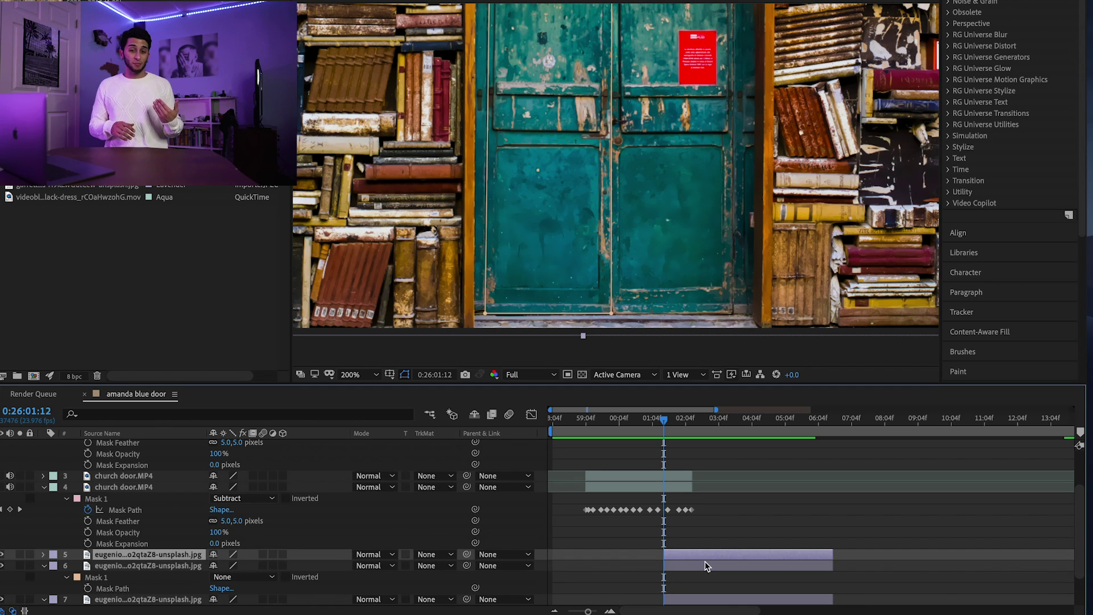
# Set the masks on both door-photo copies to Add mode.
pyautogui.scroll(-3, 125, 568)
pyautogui.click(138, 561)
pyautogui.click(158, 512)
pyautogui.click(244, 565)
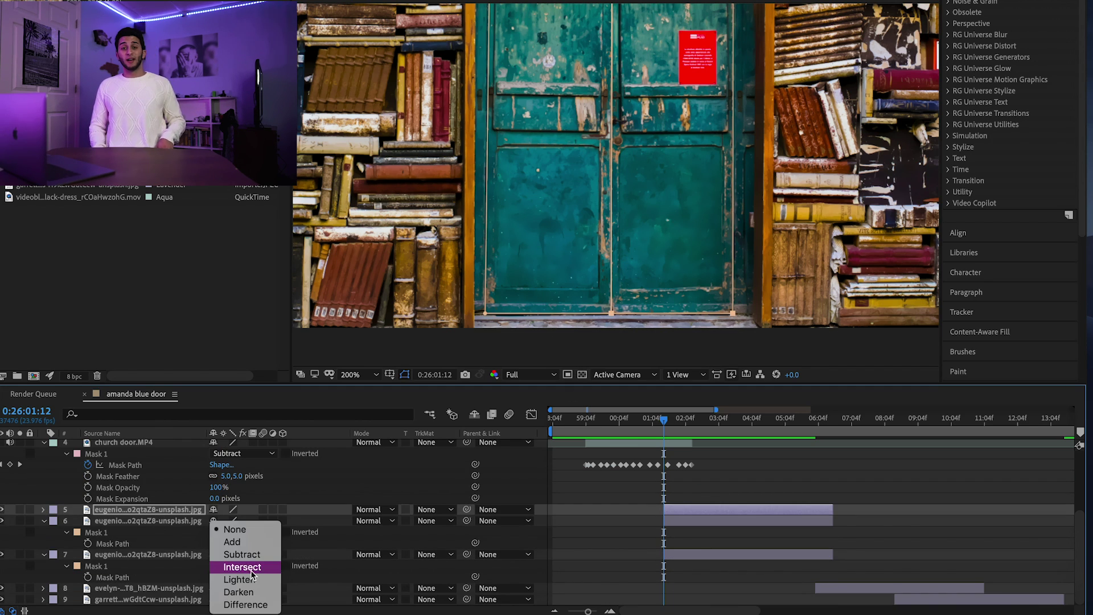
pyautogui.click(228, 541)
# Give every door mask a 5-pixel feather.
pyautogui.click(121, 535)
pyautogui.press('f')
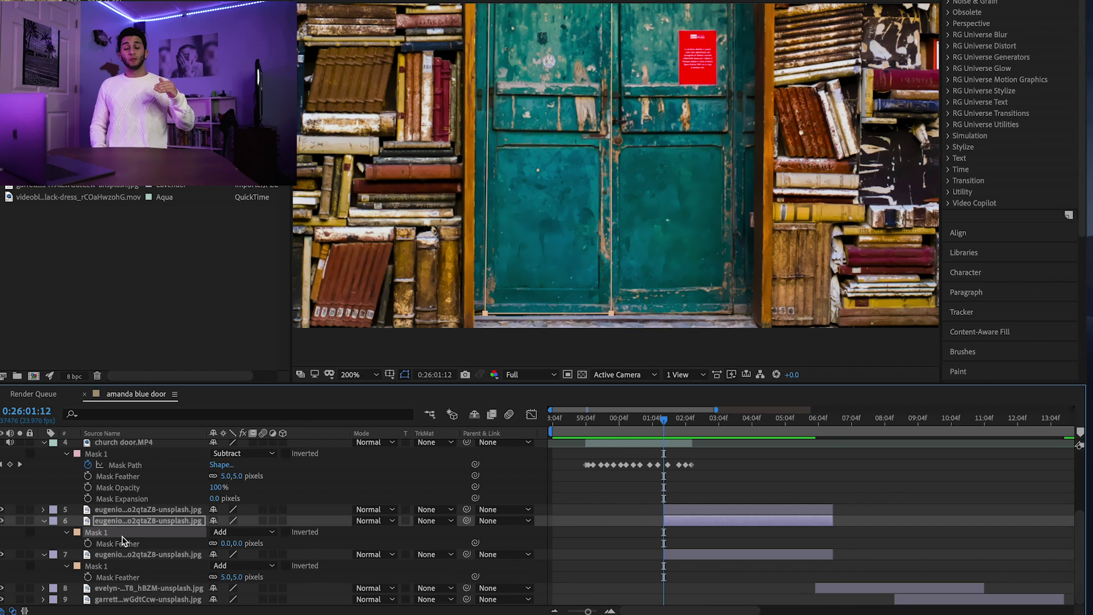
pyautogui.click(194, 513)
pyautogui.press('f')
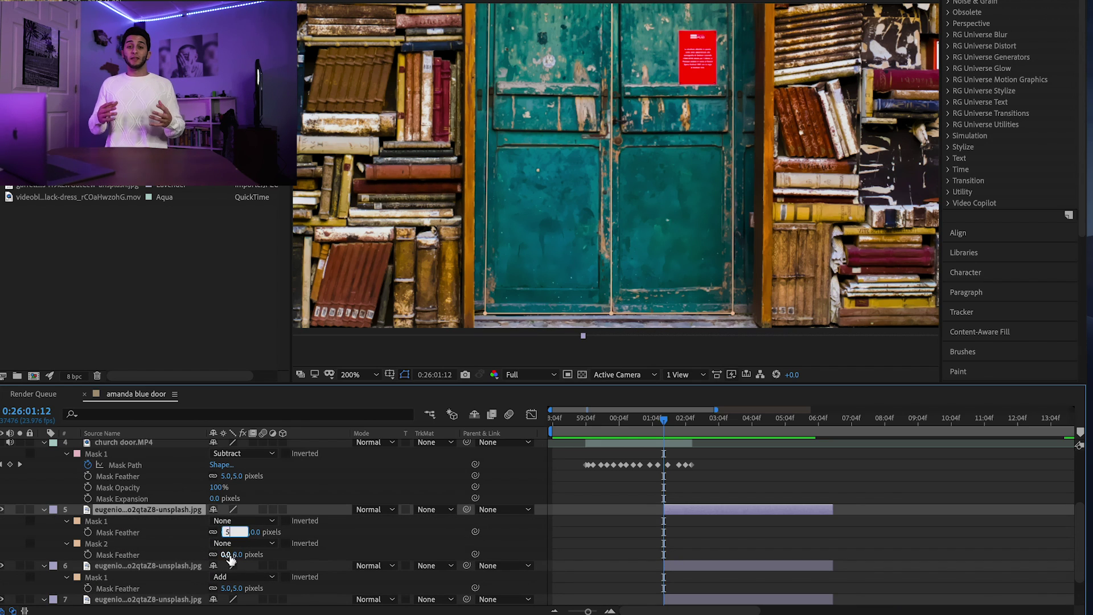
pyautogui.write('5')
pyautogui.press('Return')
# Set the two-mask copy's masks to Subtract and move that layer below the door copies.
pyautogui.click(243, 543)
pyautogui.click(228, 554)
pyautogui.scroll(-2, 153, 563)
pyautogui.moveTo(153, 563); pyautogui.dragTo(153, 561)
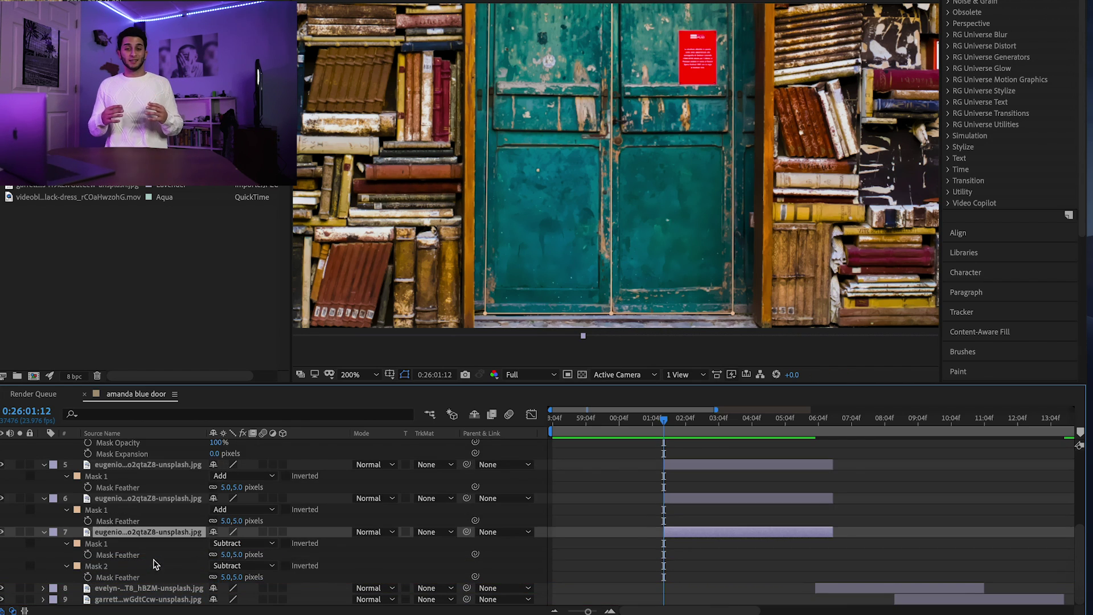
pyautogui.click(45, 464)
pyautogui.click(50, 548)
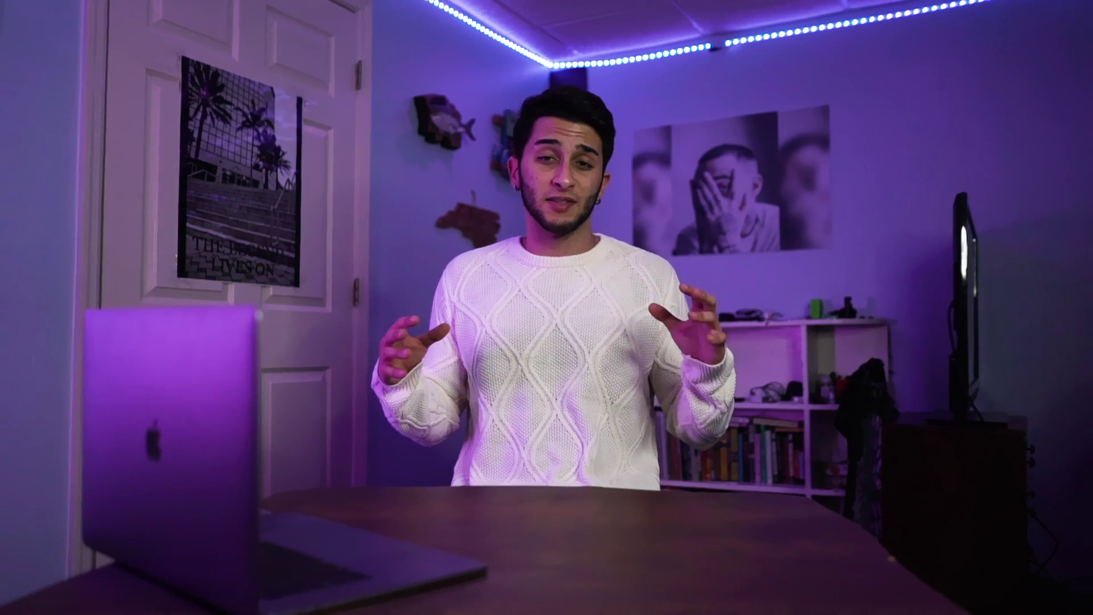